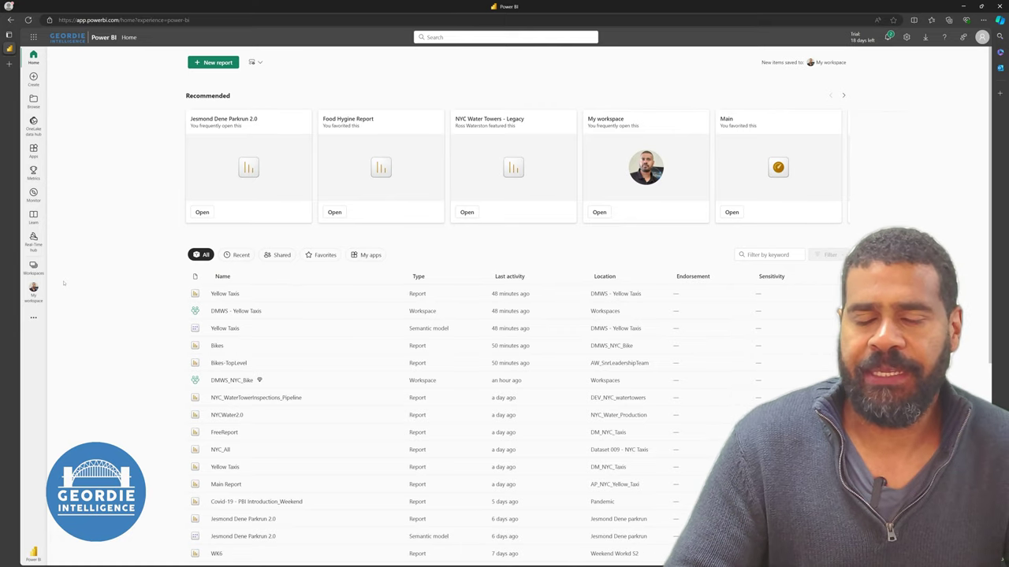
Go to the AW_SnrLeadershipTeam workspace and open its Bikes-TopLevel report
click(33, 268)
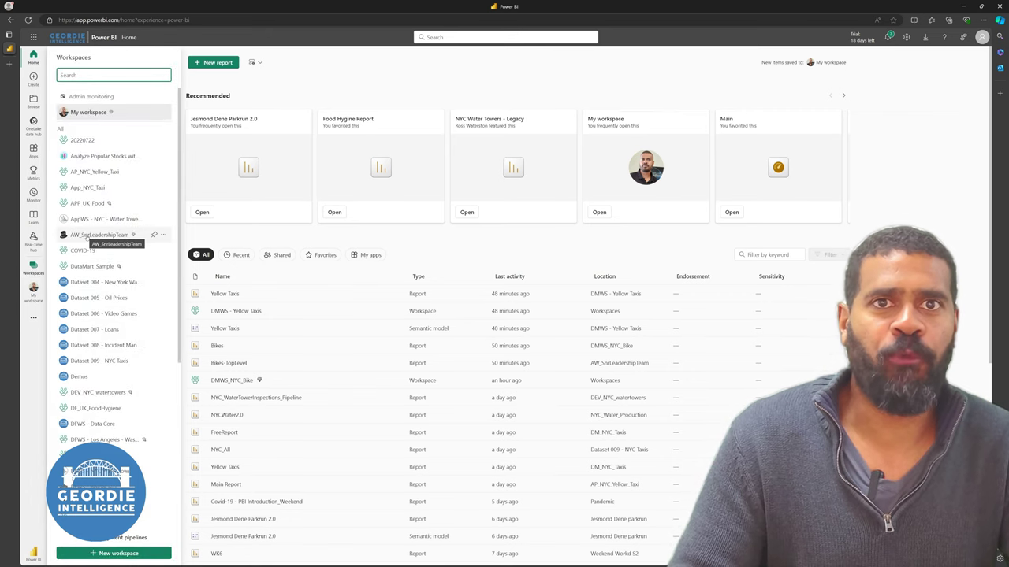
click(95, 235)
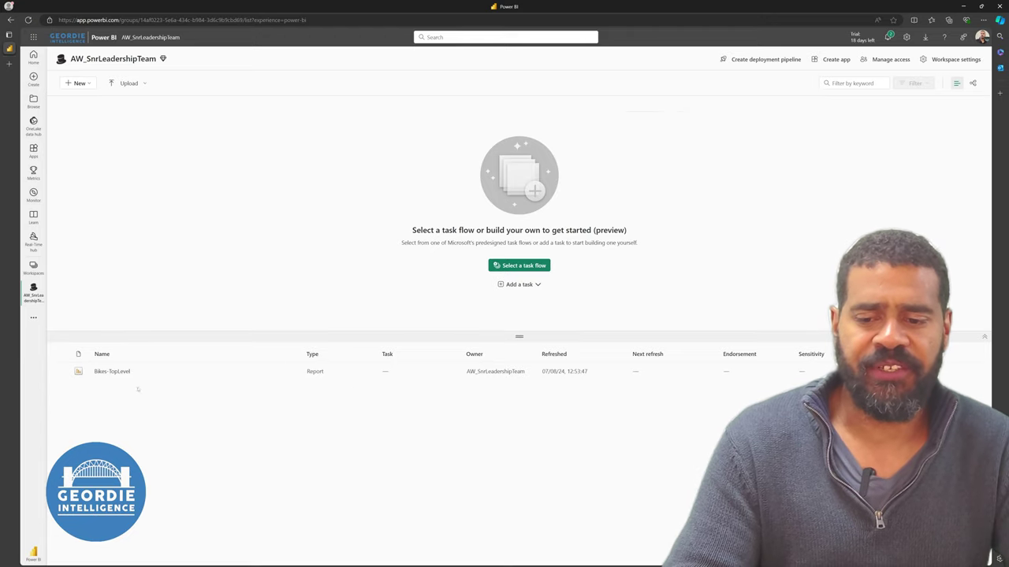
click(103, 372)
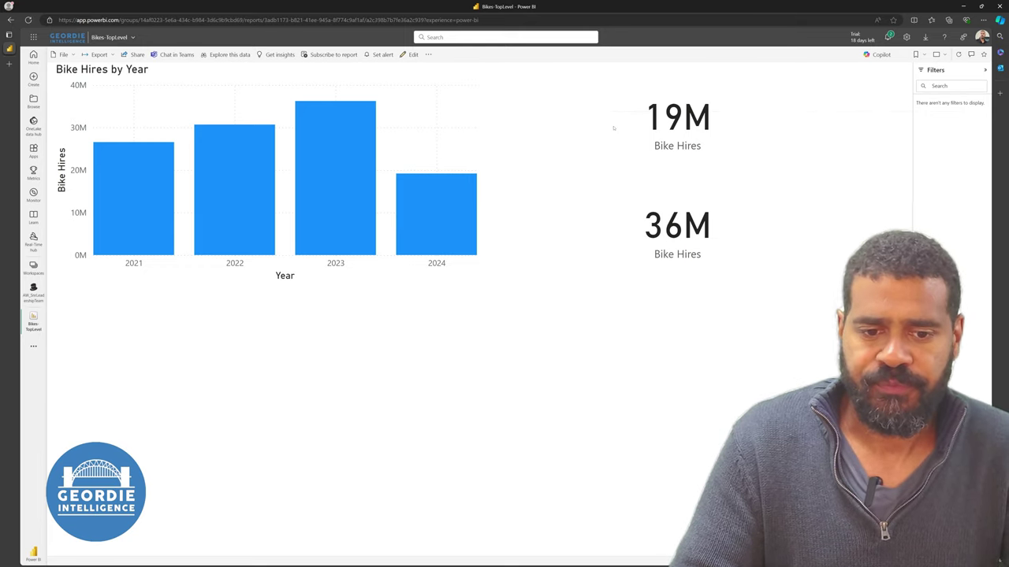
Select the Bike Hires by Year chart to view its Bike Hires and Year filters
click(418, 112)
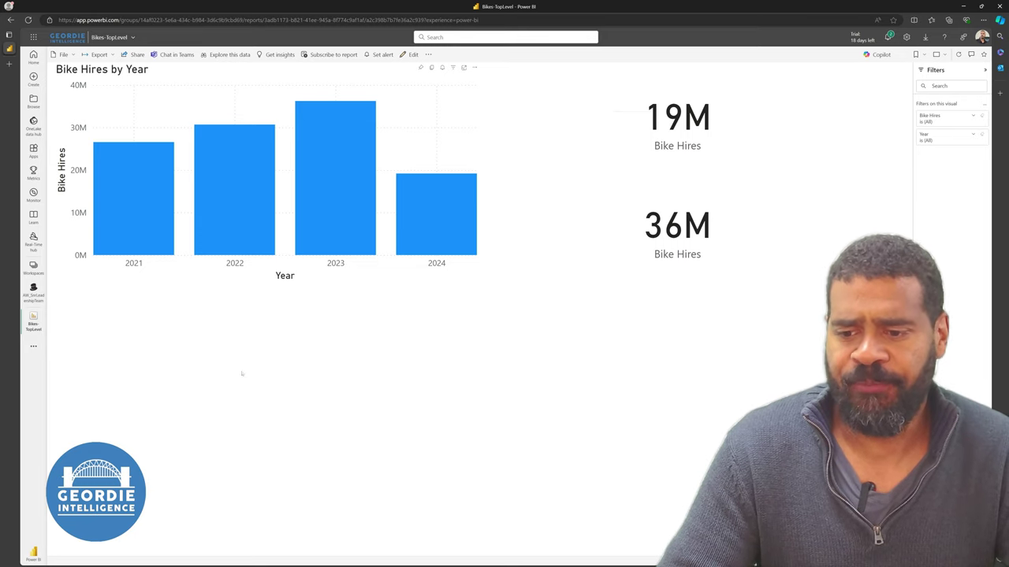
Back in the AW_SnrLeadershipTeam workspace, start a new report
click(31, 291)
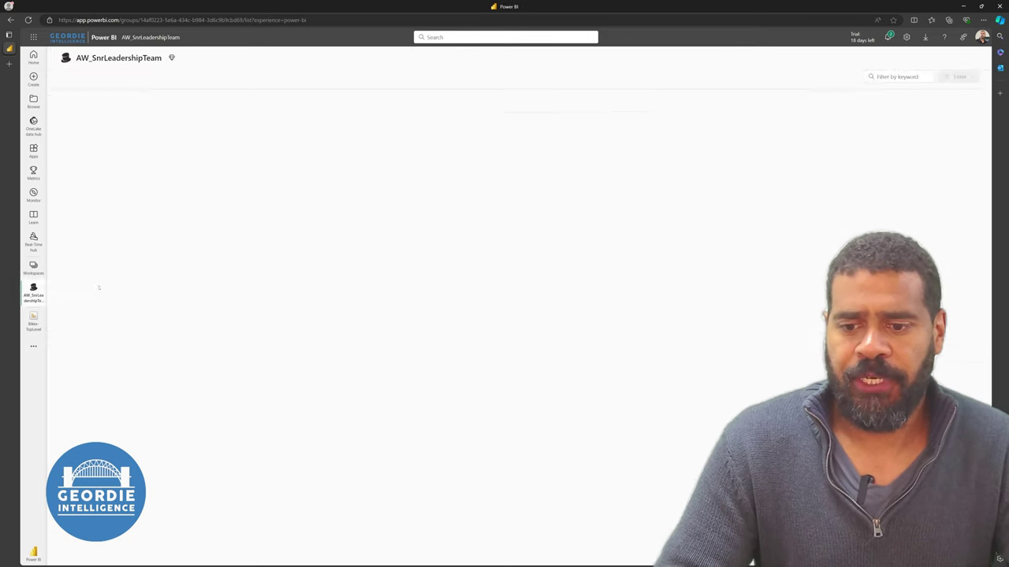
click(78, 82)
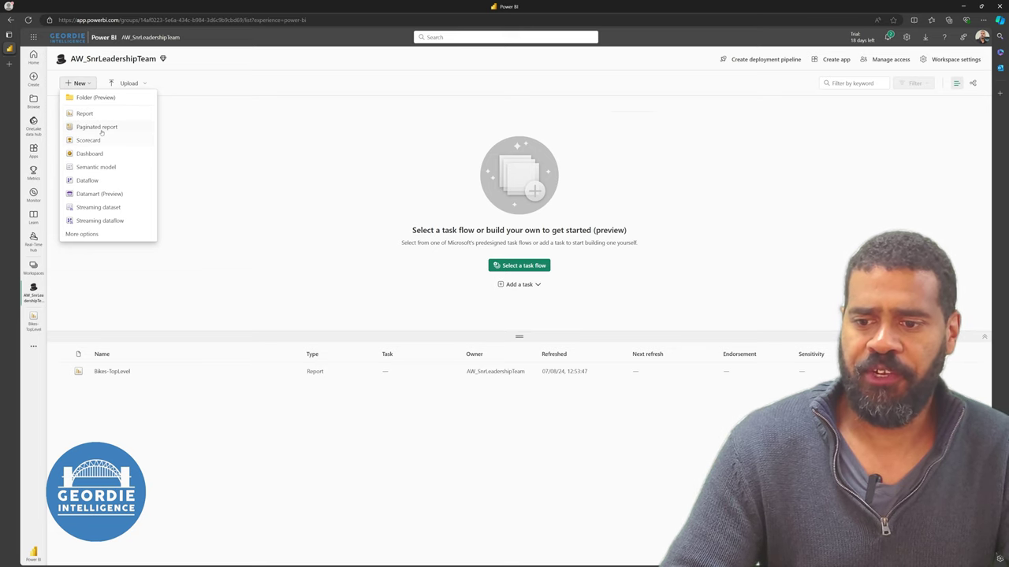
click(87, 114)
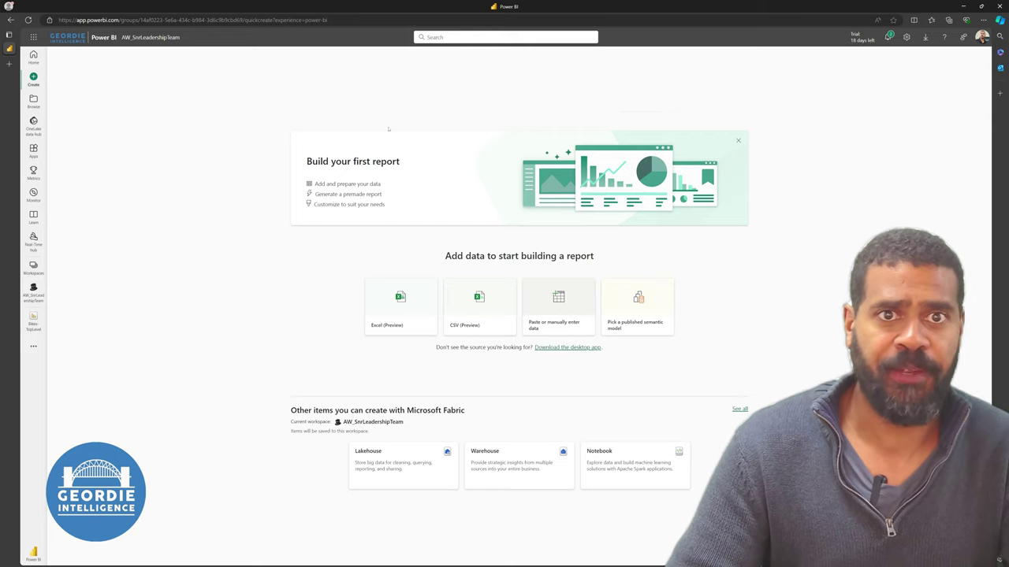
Bring up the published semantic model picker listing Yellow Taxis and Bikes
click(621, 296)
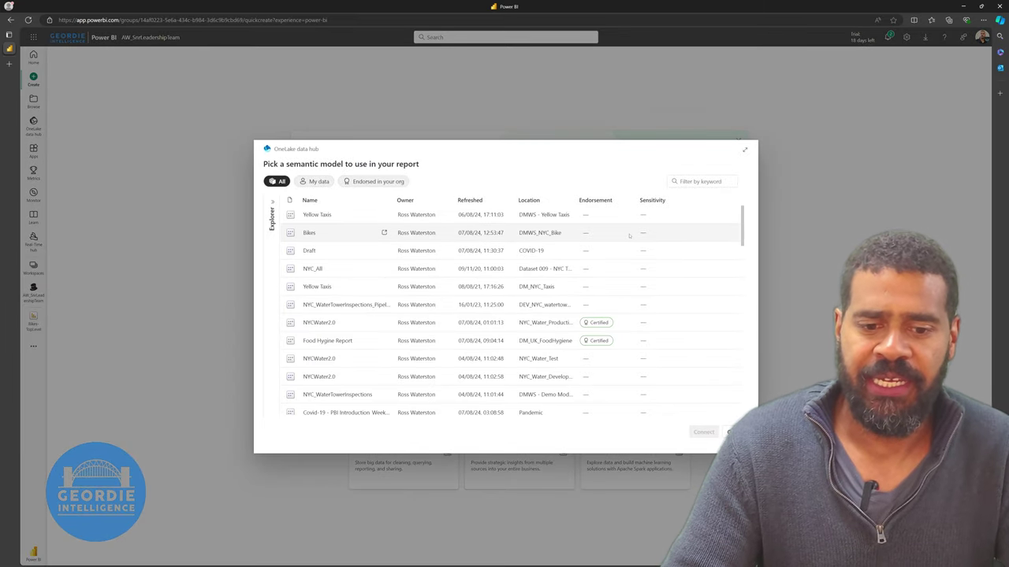
click(744, 149)
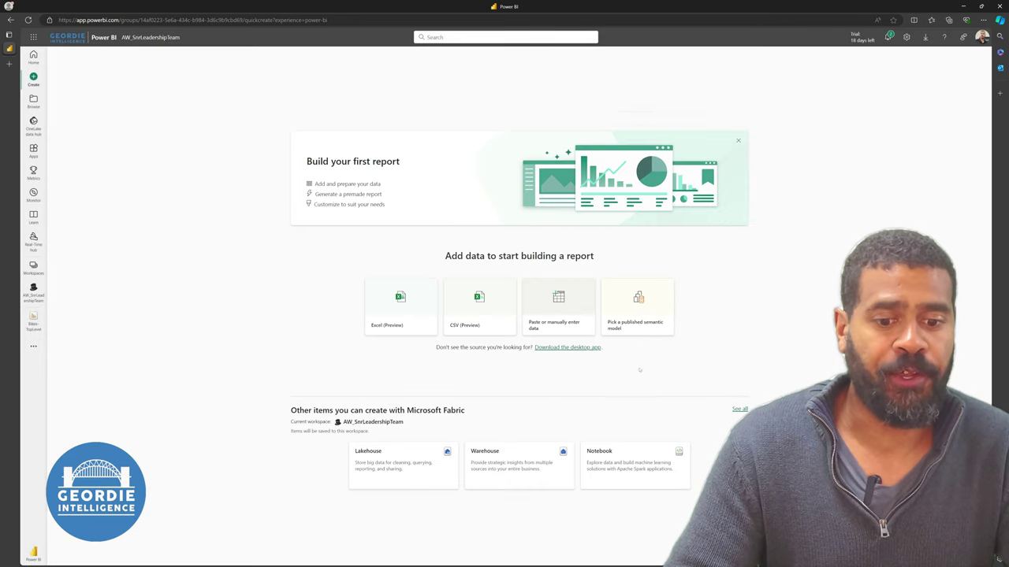
mouse_move(632, 347)
mouse_down()
mouse_move(710, 335)
mouse_move(633, 259)
mouse_move(577, 297)
mouse_move(638, 345)
mouse_move(679, 343)
mouse_up()
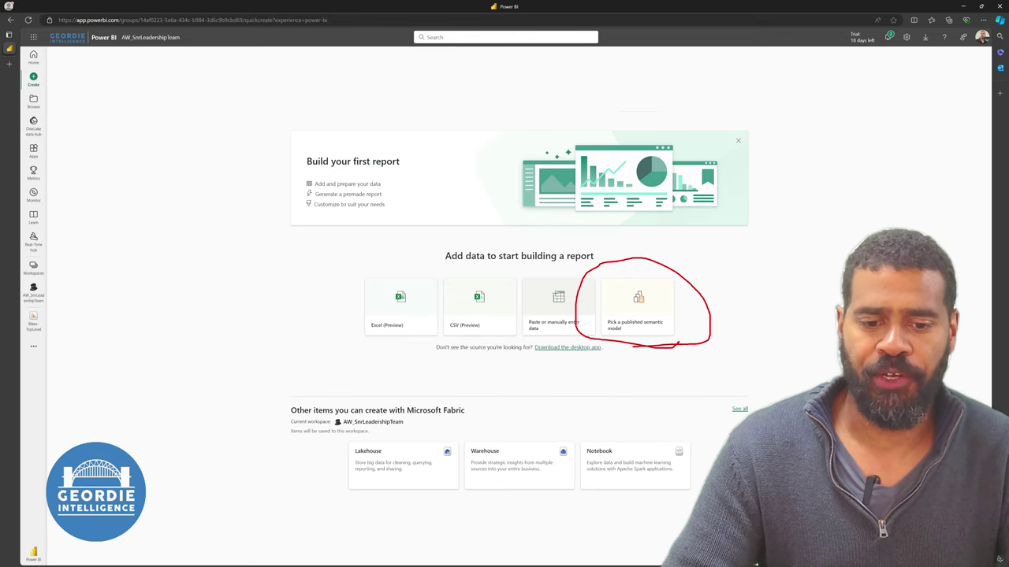
key(Escape)
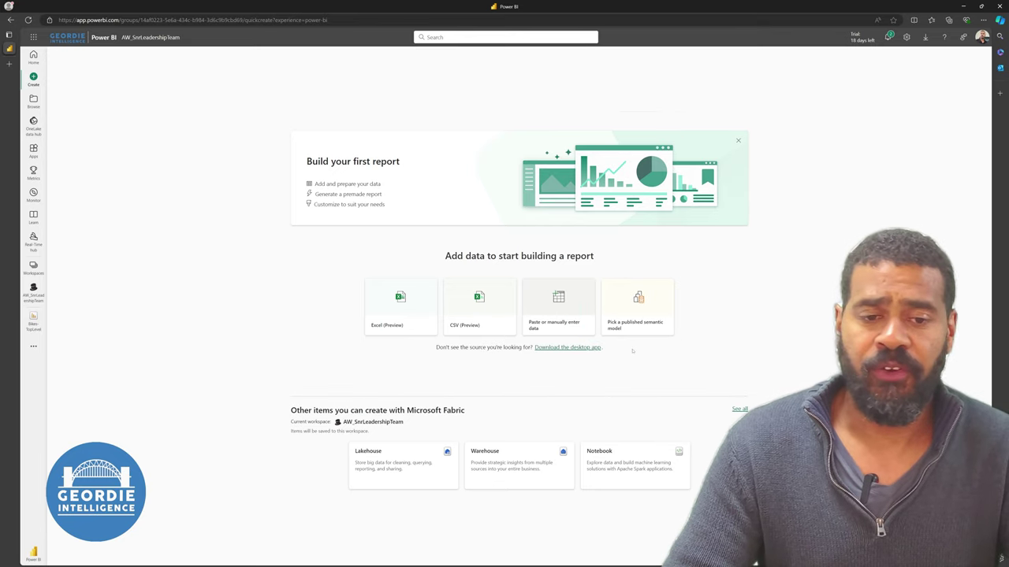
click(635, 306)
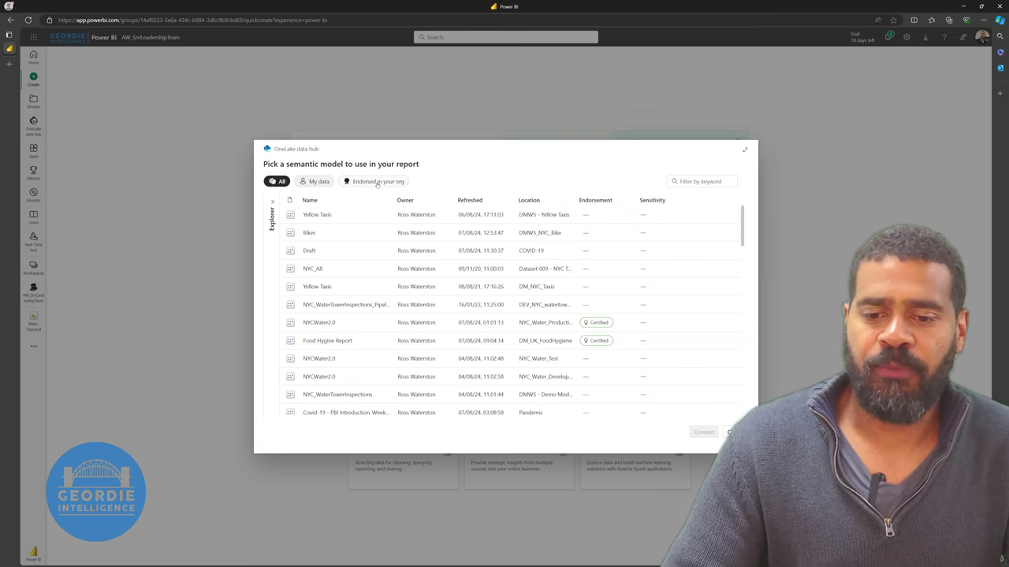
Pick the Yellow Taxis semantic model and create a blank report from it
click(377, 182)
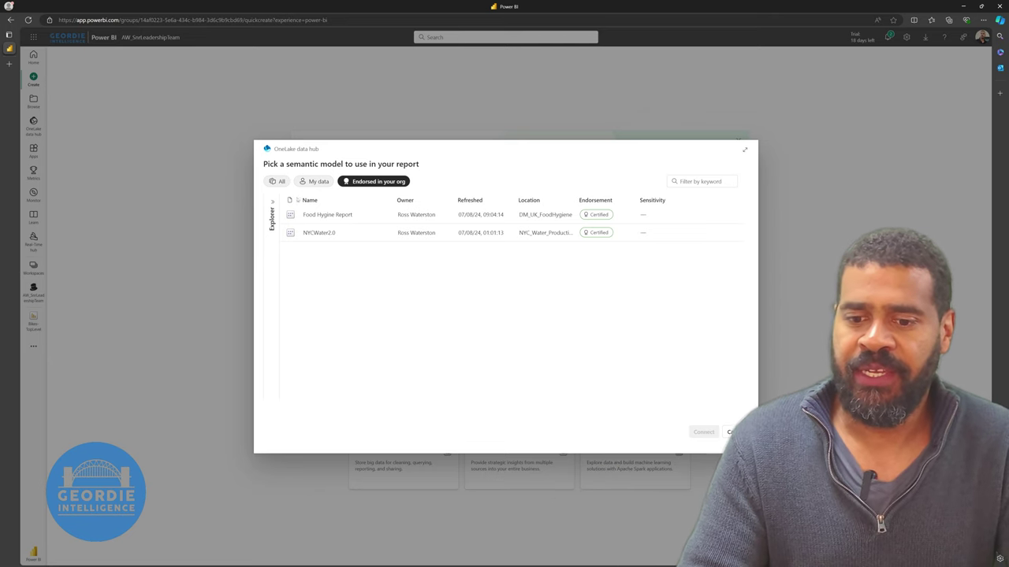
click(281, 181)
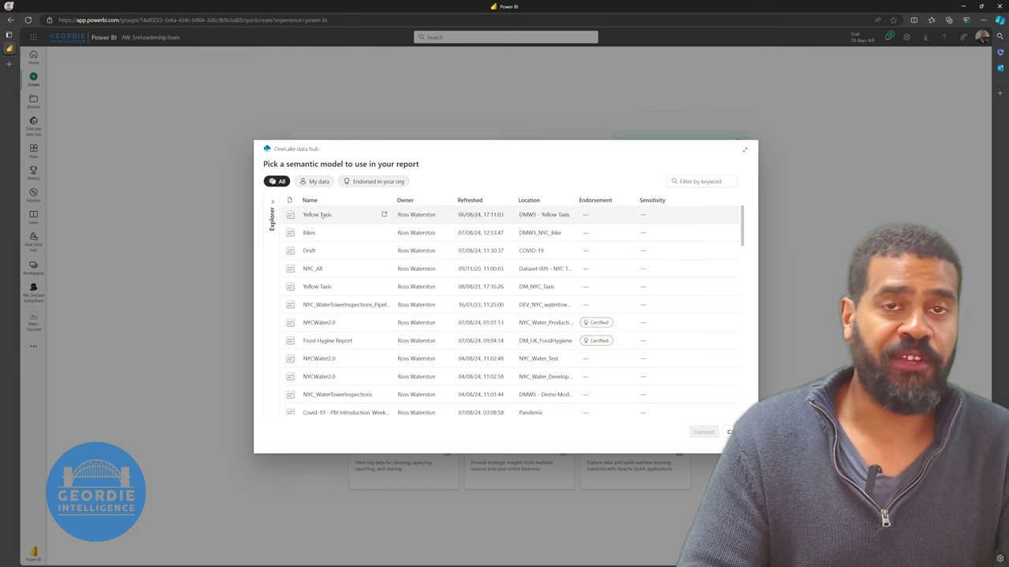
click(323, 214)
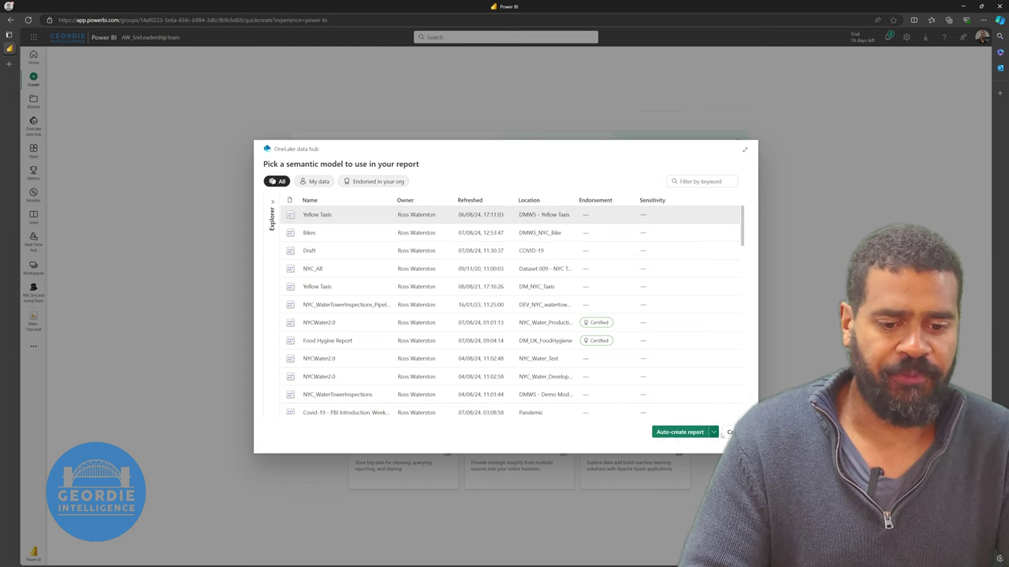
click(713, 432)
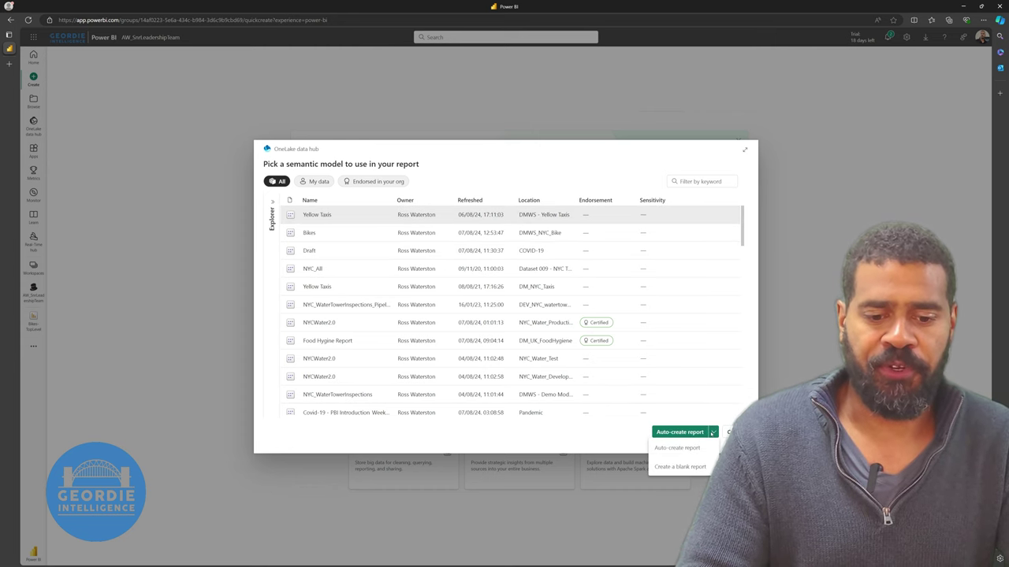
click(681, 467)
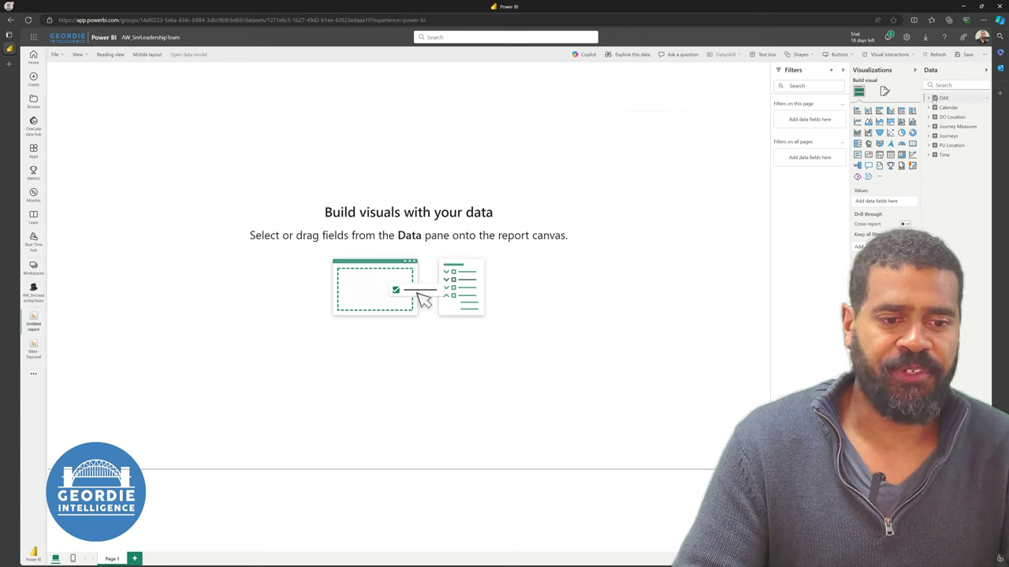
Chart DAX Journeys by Calendar Year for 2019–2024, and place a second Journeys visual right
click(929, 98)
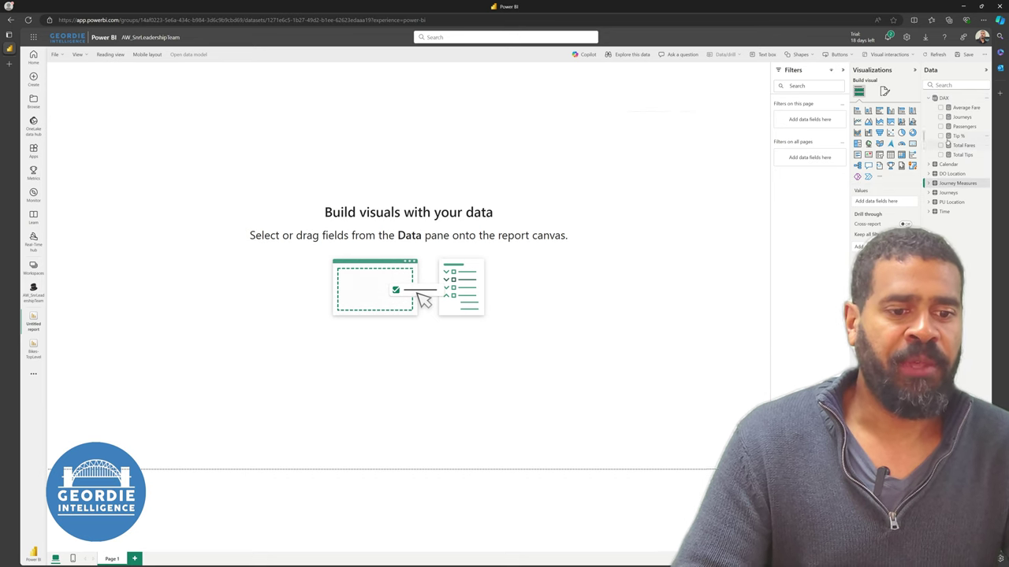
drag(959, 116, 118, 88)
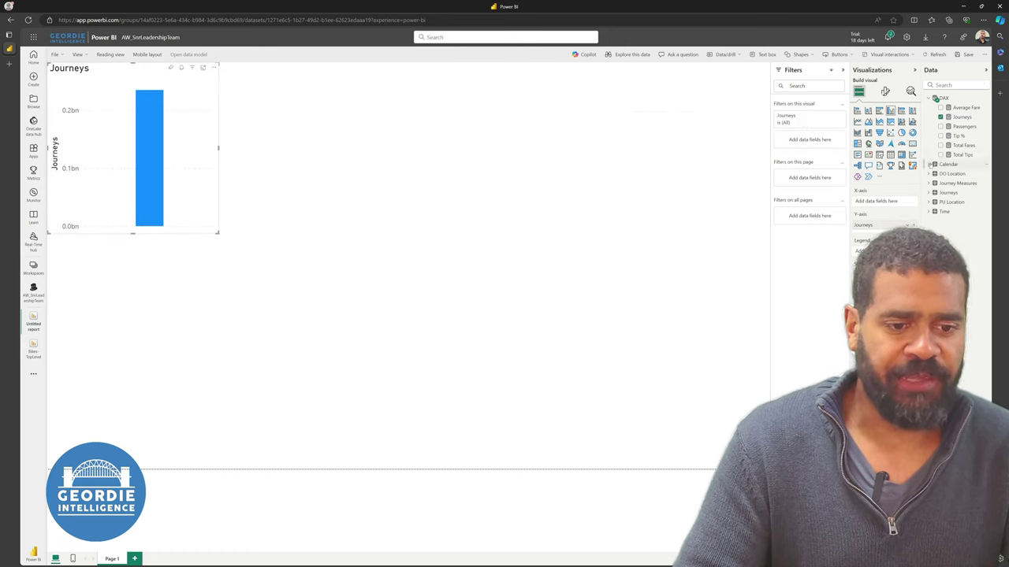
click(934, 164)
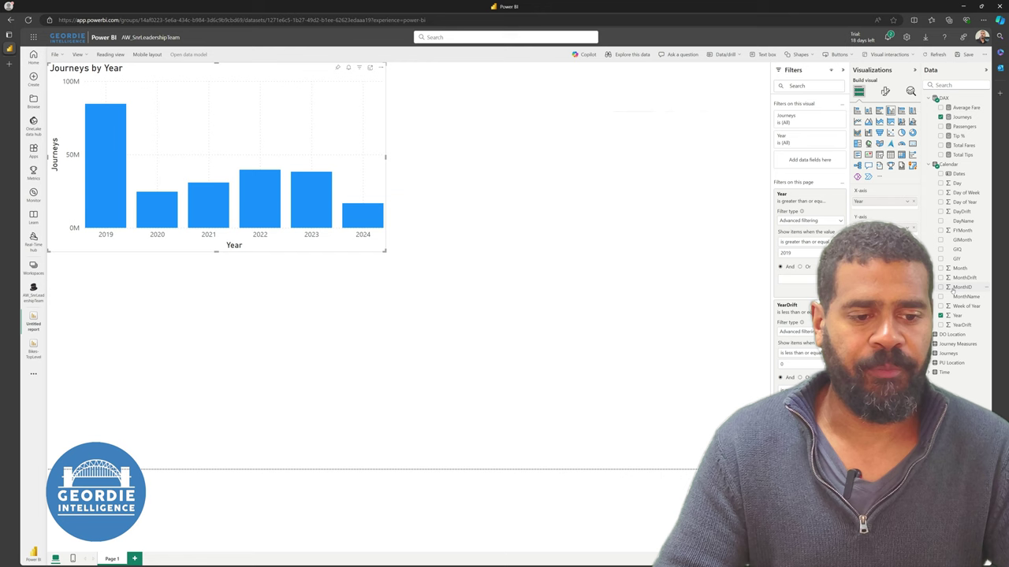
click(616, 197)
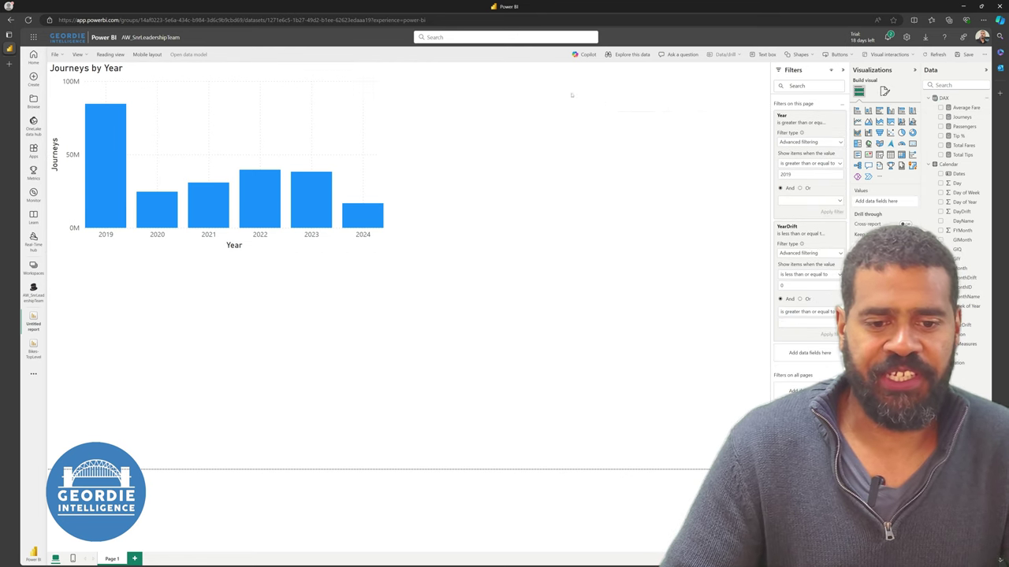
drag(962, 117, 622, 118)
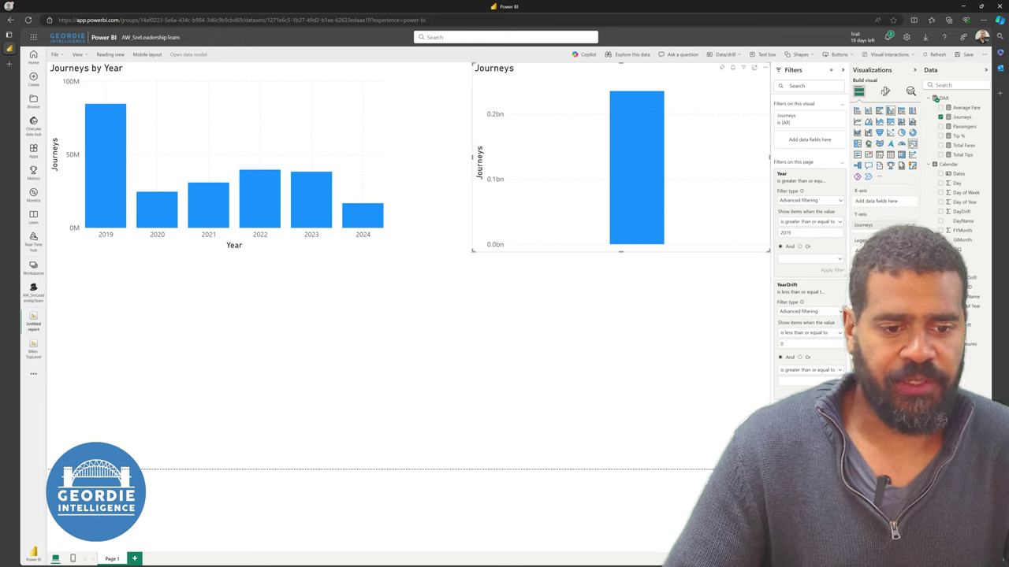
Make the new visual a Journeys card filtered to YearDrift is 0, showing 17M
click(913, 143)
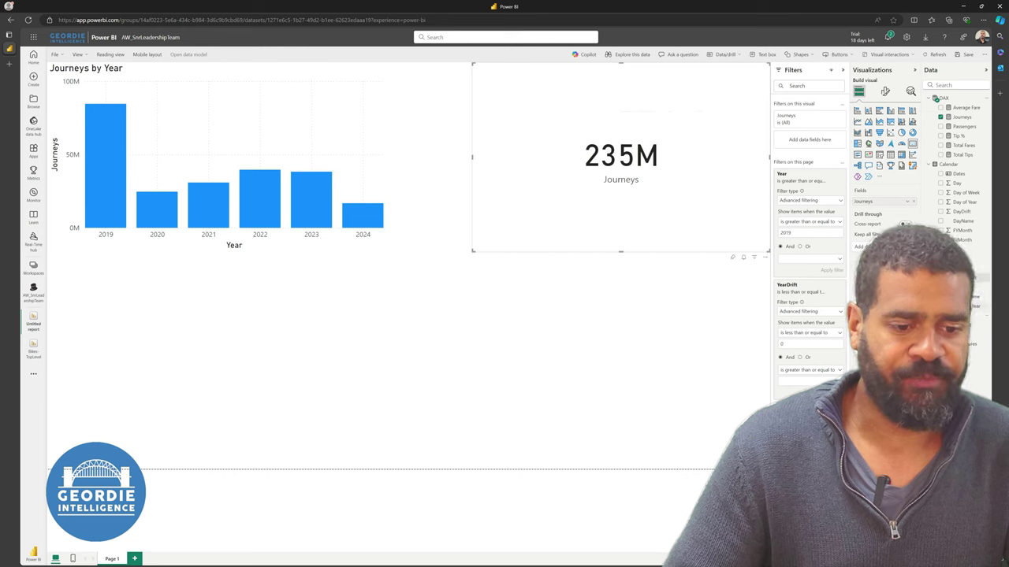
drag(821, 275, 805, 137)
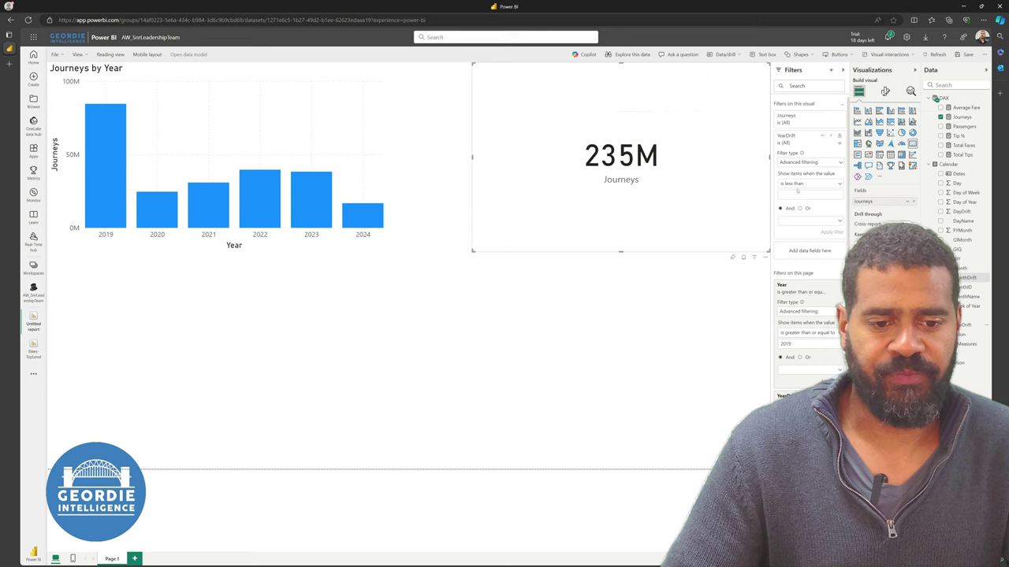
click(799, 185)
click(792, 232)
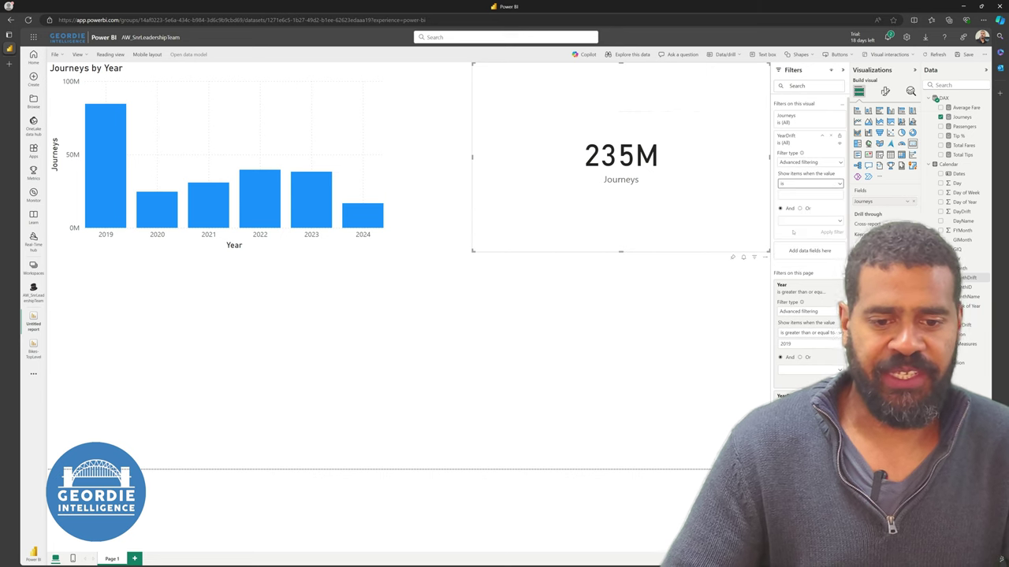
click(809, 193)
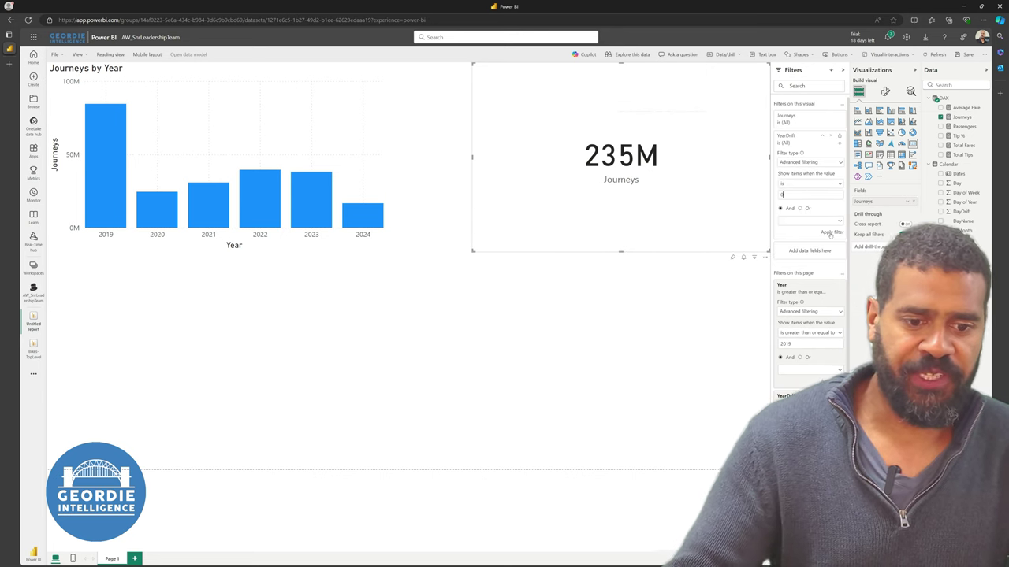
click(830, 232)
drag(620, 252, 620, 139)
Duplicate the card and filter the copy to YearDrift is -1, showing 38M
key(ctrl+c)
key(ctrl+v)
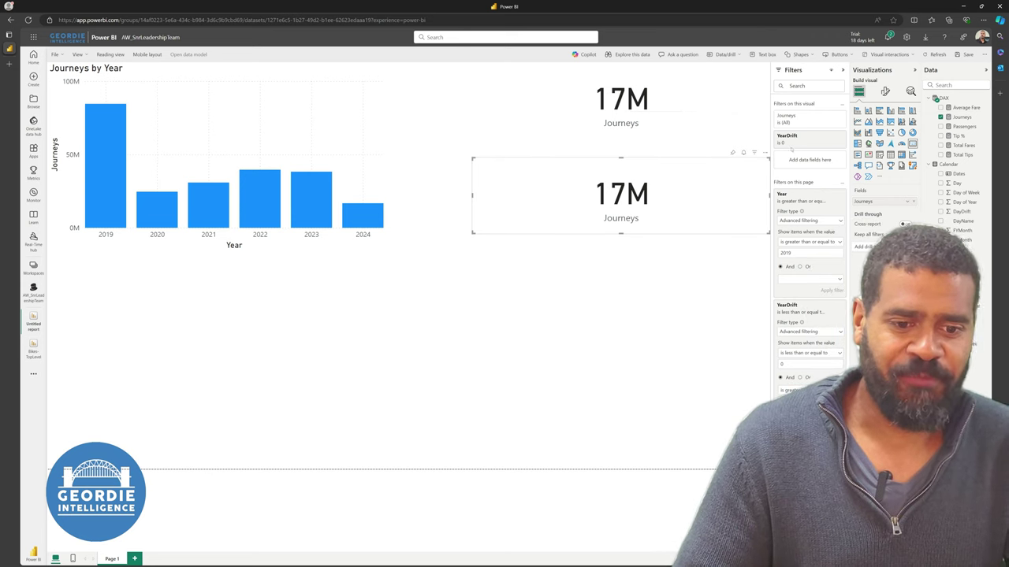
click(813, 145)
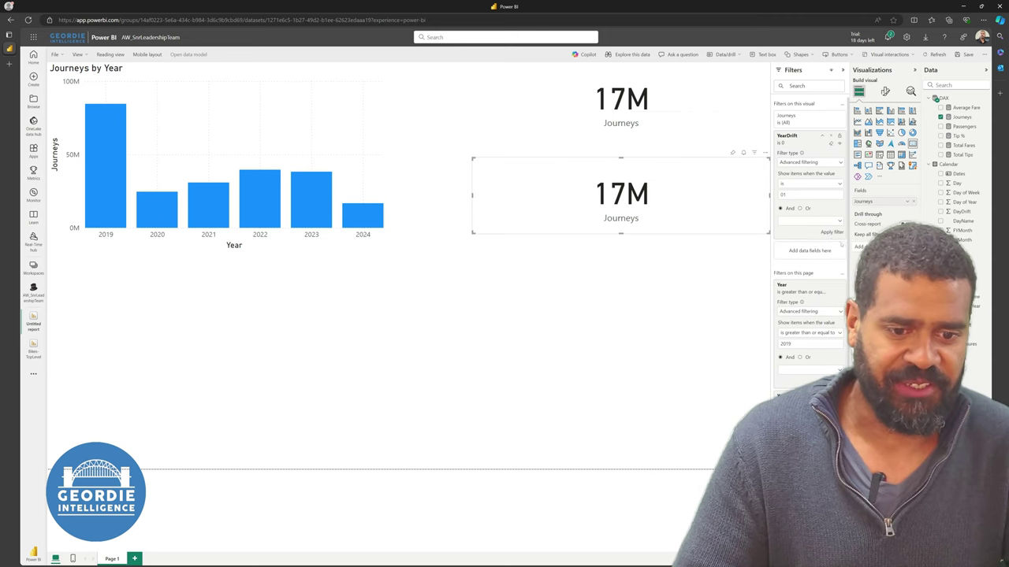
text(-1)
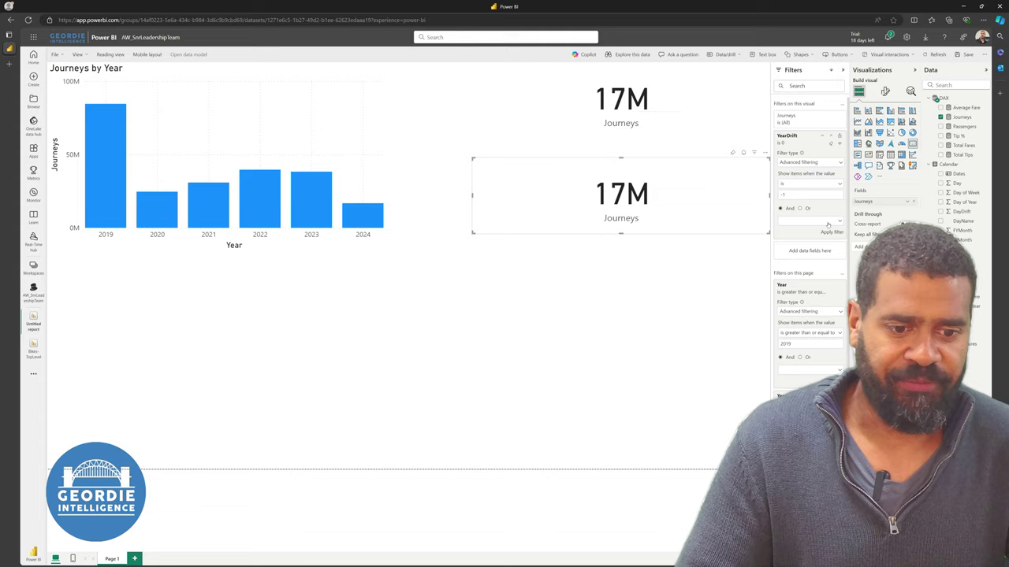
click(827, 234)
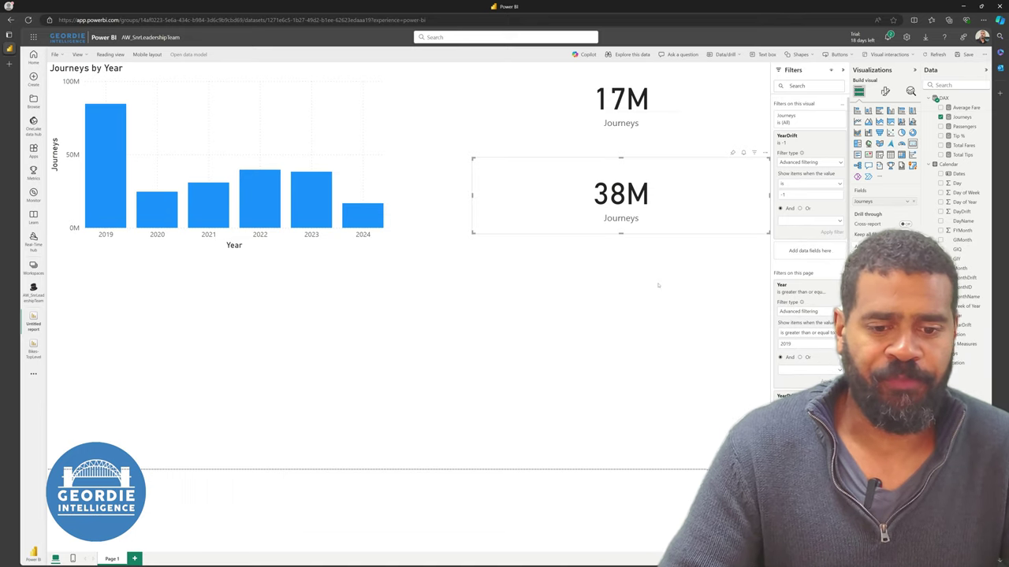
click(643, 290)
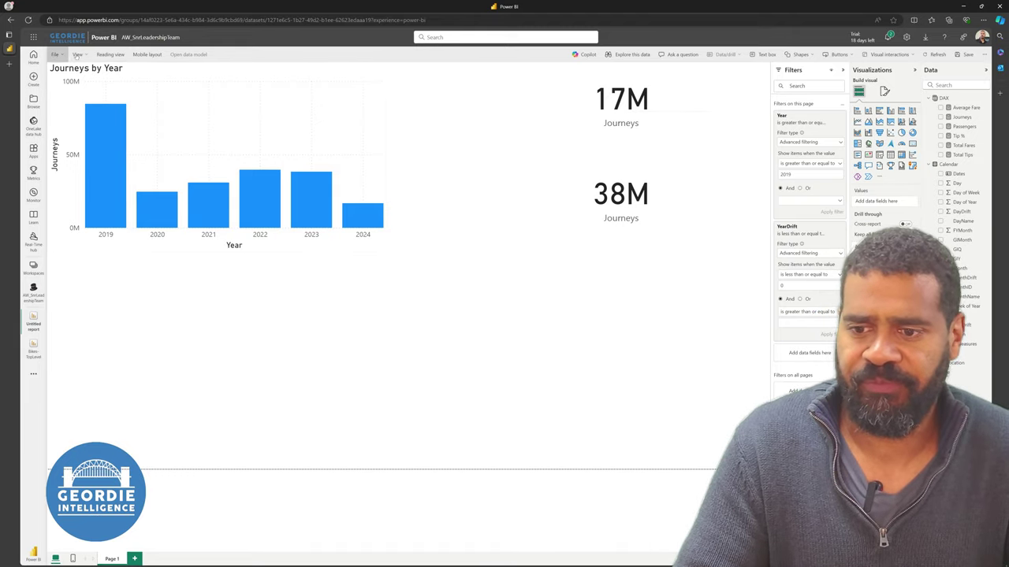
Save the report under the name Taxi-TopLevel
key(ctrl+s)
text(Ta)
click(521, 386)
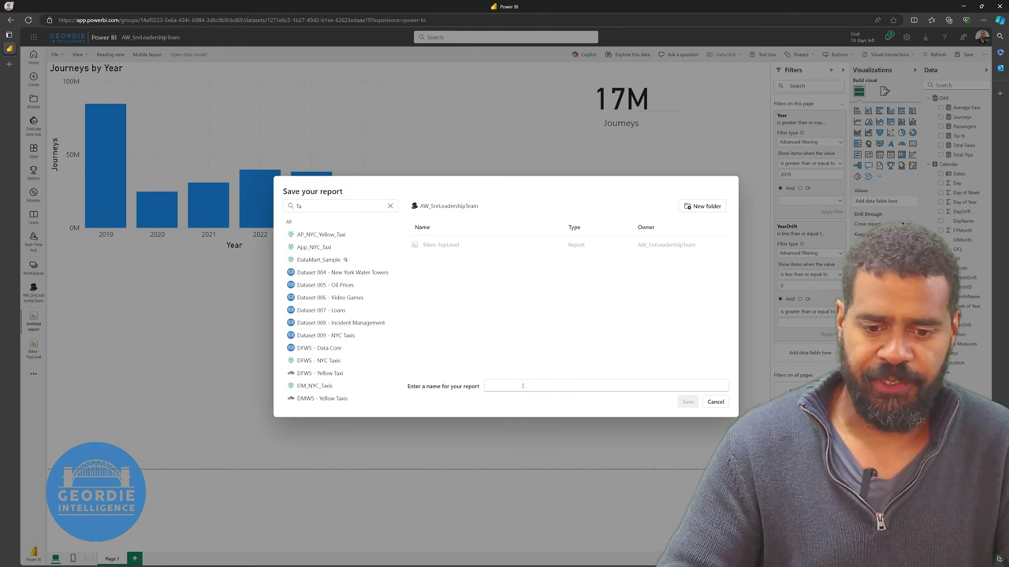
text(Taxi)
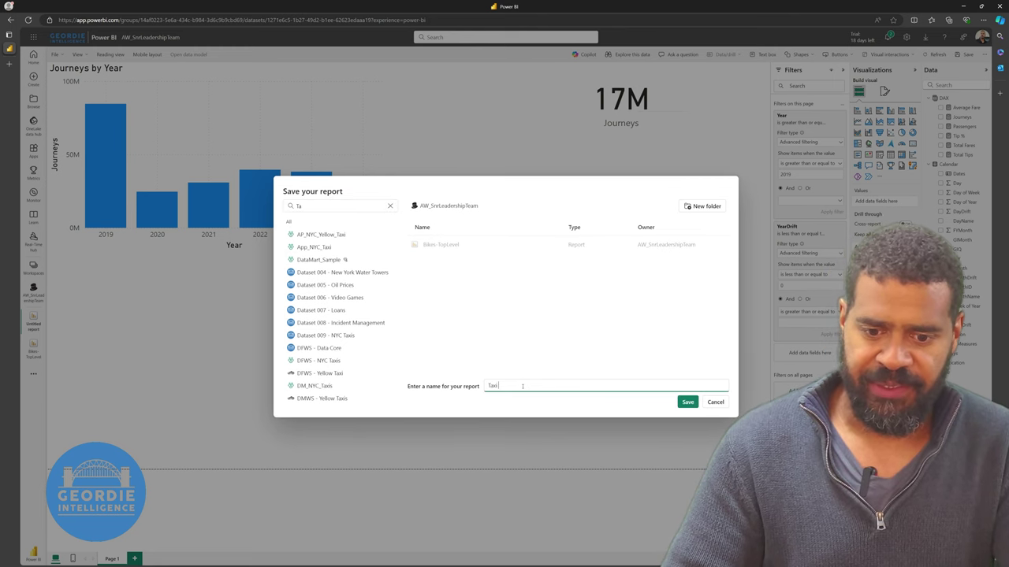
text(-TopLevel)
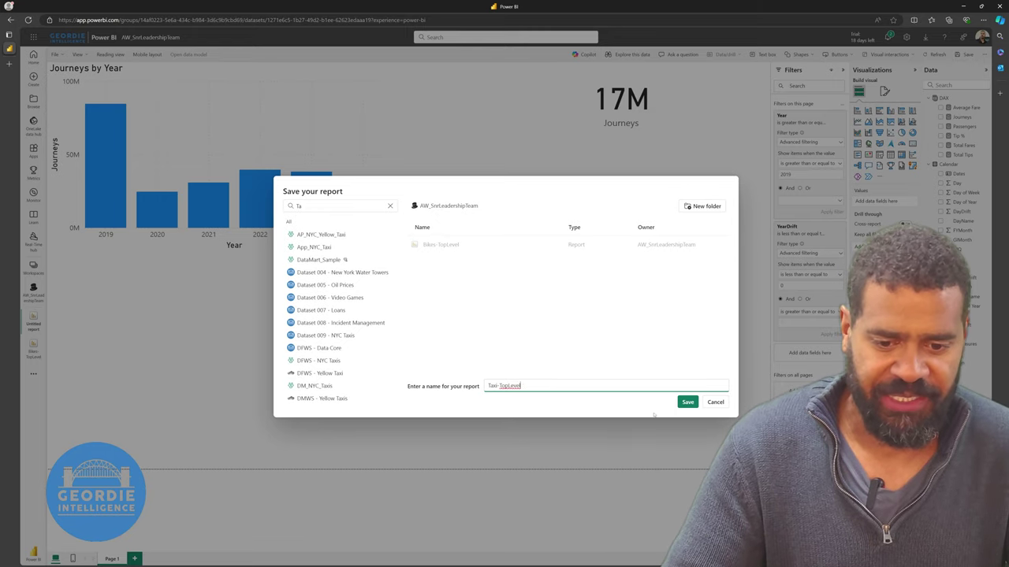
click(686, 403)
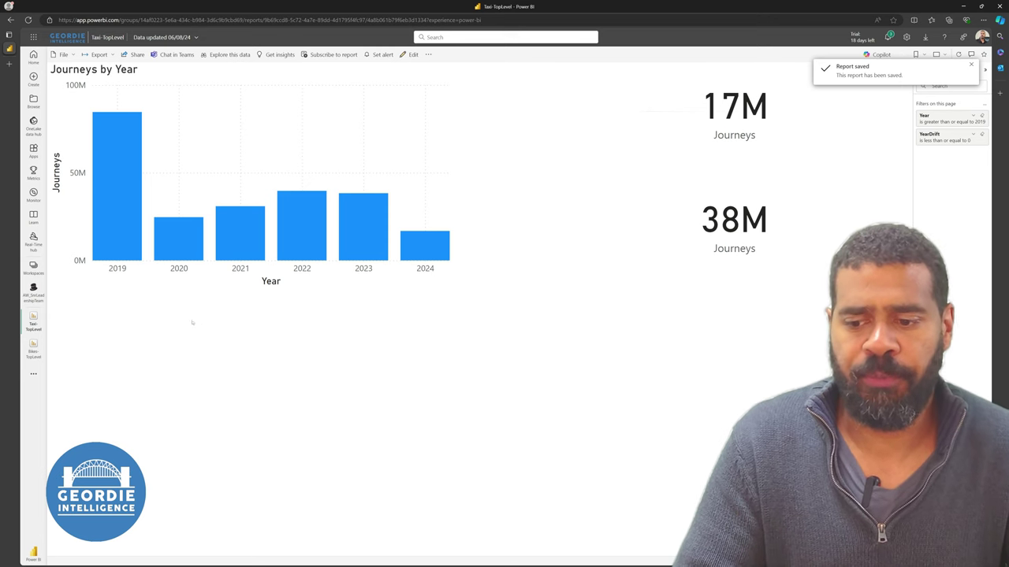
Check that AW_SnrLeadershipTeam lists Bikes-TopLevel and Taxi-TopLevel, then reopen the workspaces list
click(33, 268)
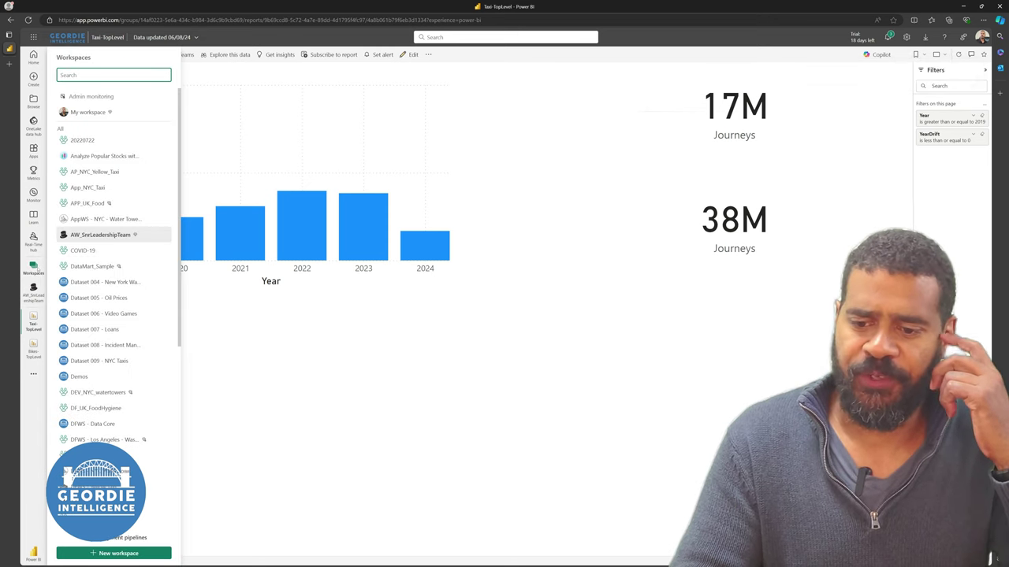
click(100, 235)
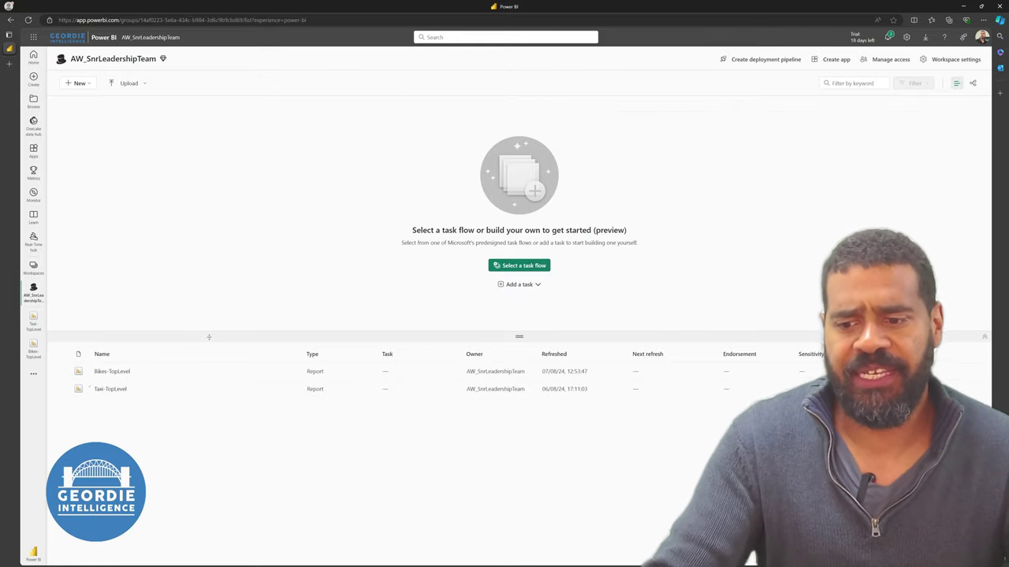
click(33, 268)
scroll(89, 378, down, 3)
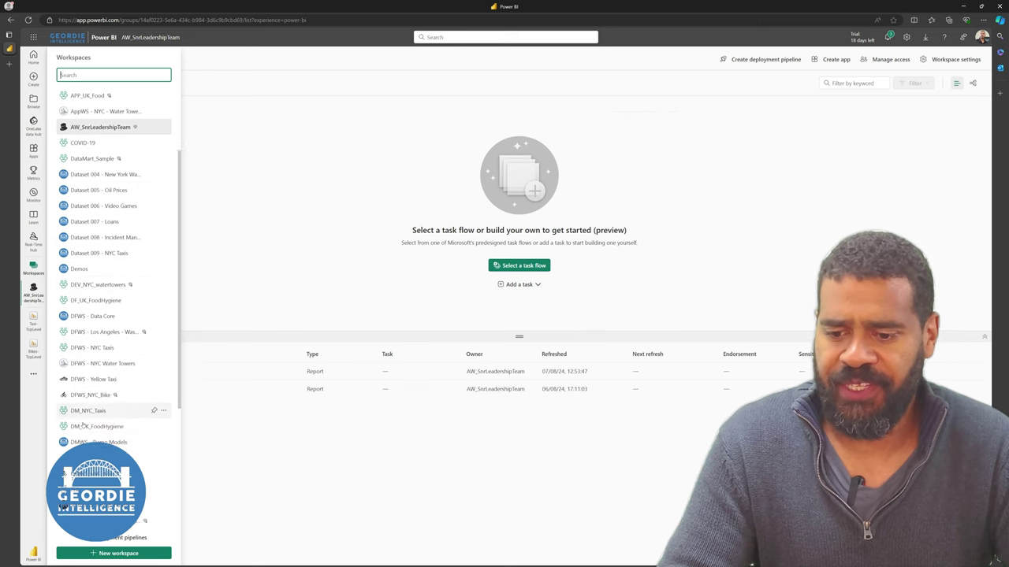
Open the Yellow Taxis semantic model in DMWS - Yellow Taxis to see its downstream reports
click(90, 377)
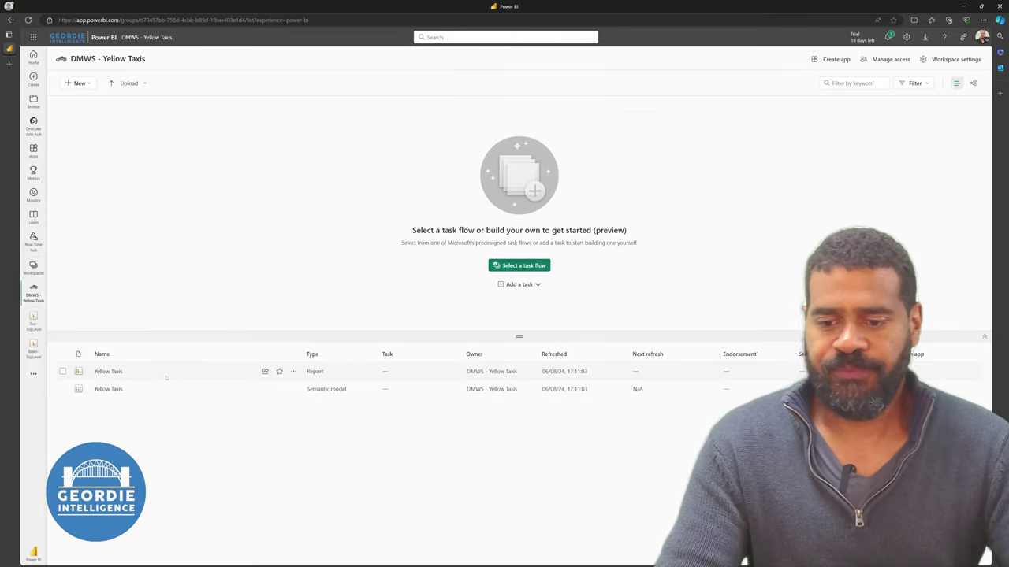
click(124, 390)
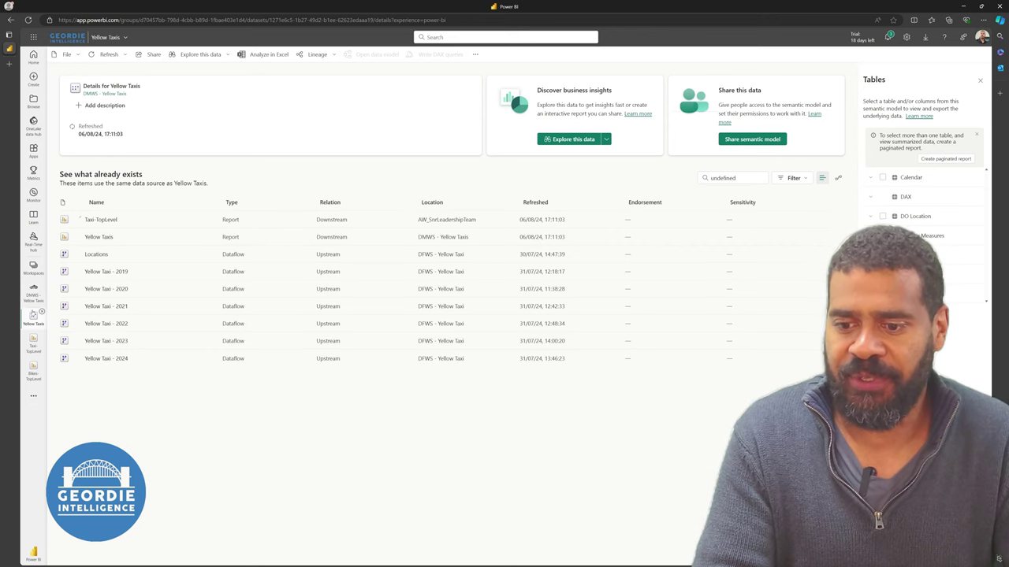
Return to the DMWS - Yellow Taxis workspace showing the Yellow Taxis report and model
click(33, 293)
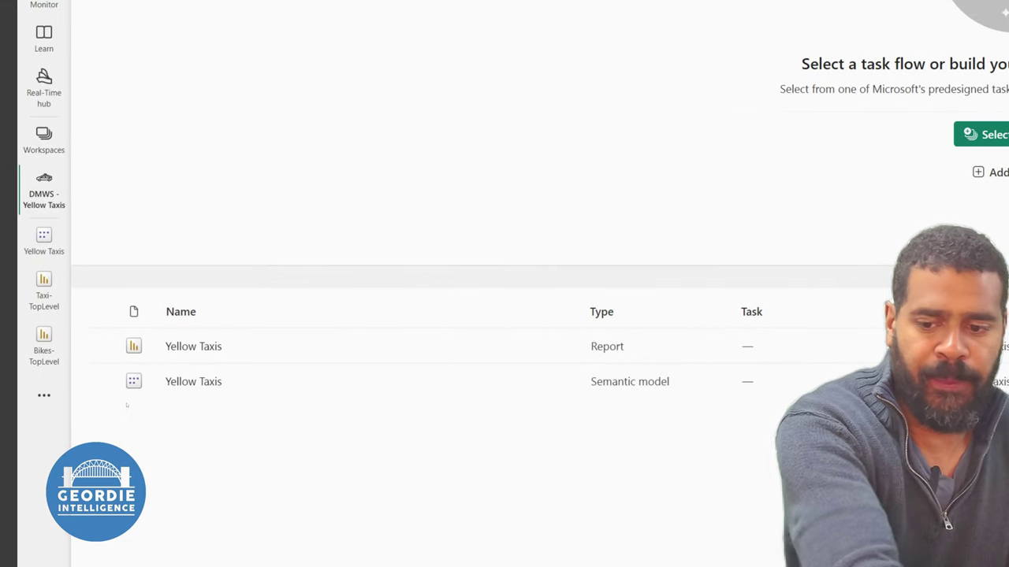
mouse_move(165, 416)
mouse_down()
mouse_move(194, 417)
mouse_move(219, 381)
mouse_move(101, 372)
mouse_move(290, 412)
mouse_move(91, 366)
mouse_move(82, 376)
mouse_up()
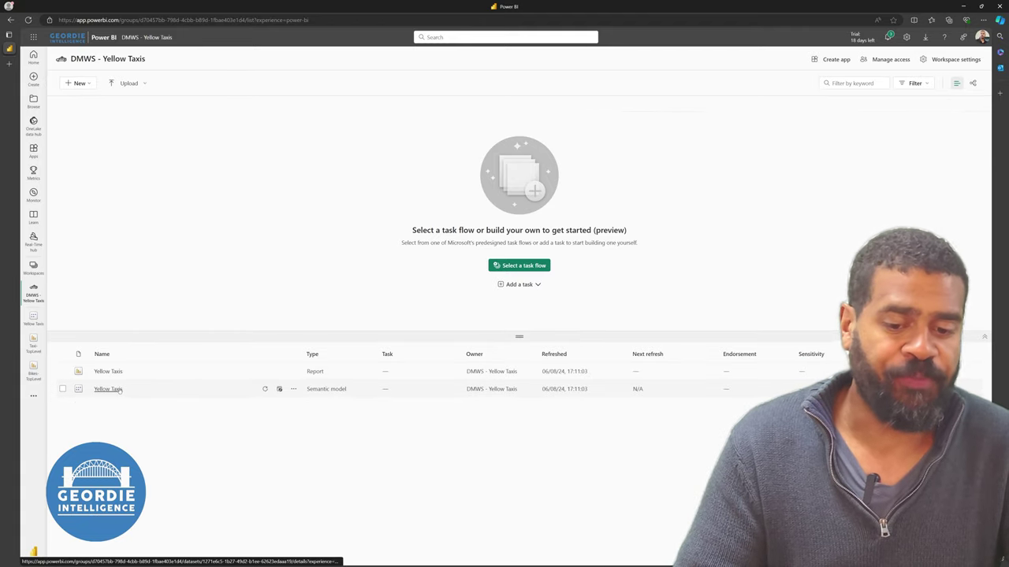
From the Yellow Taxis semantic model's downstream items, reopen the Taxi-TopLevel report
click(108, 390)
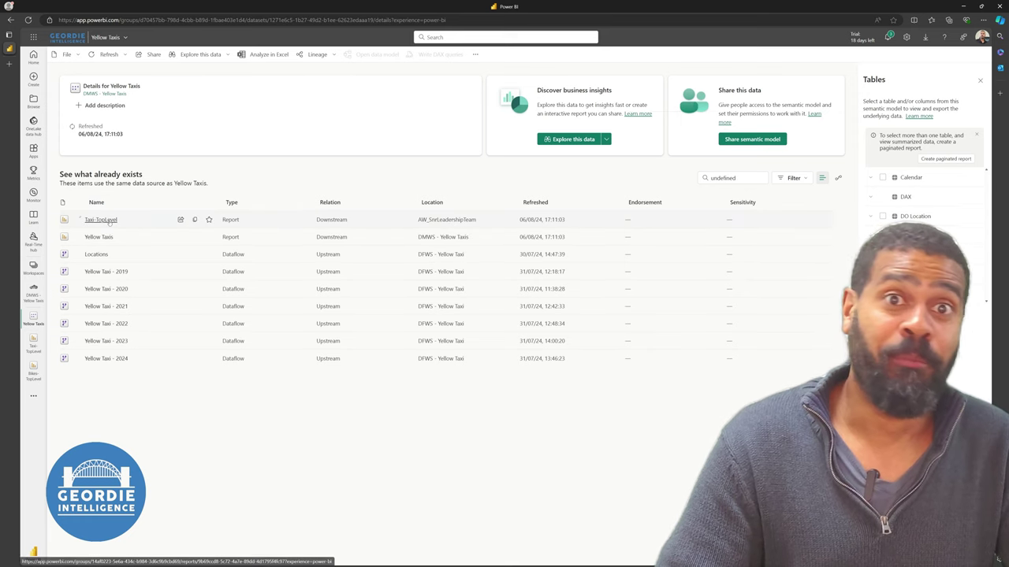
click(180, 220)
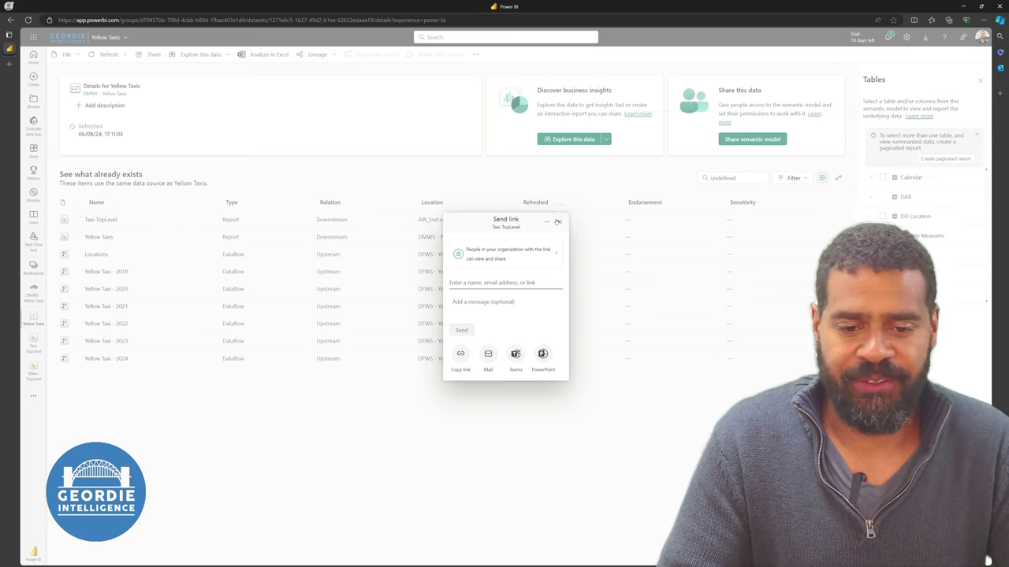
click(559, 221)
click(108, 220)
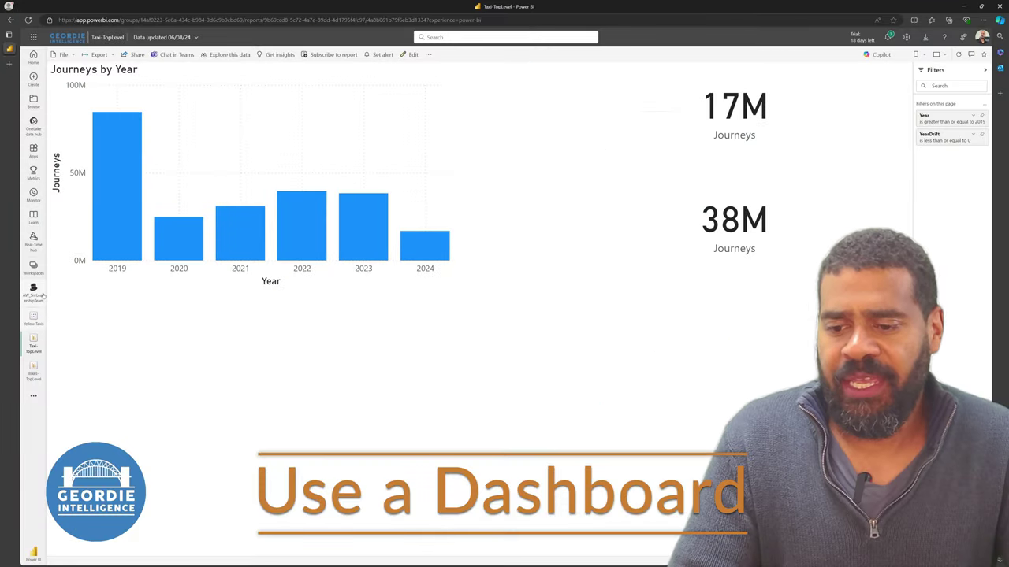
Open the Taxi-TopLevel report from the AW_SnrLeadershipTeam workspace
click(33, 292)
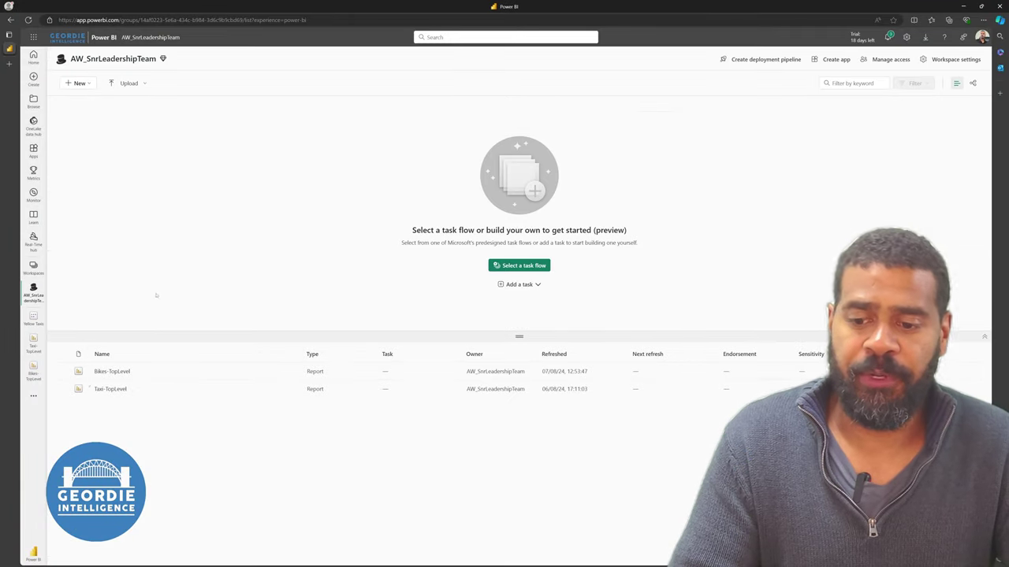
click(79, 83)
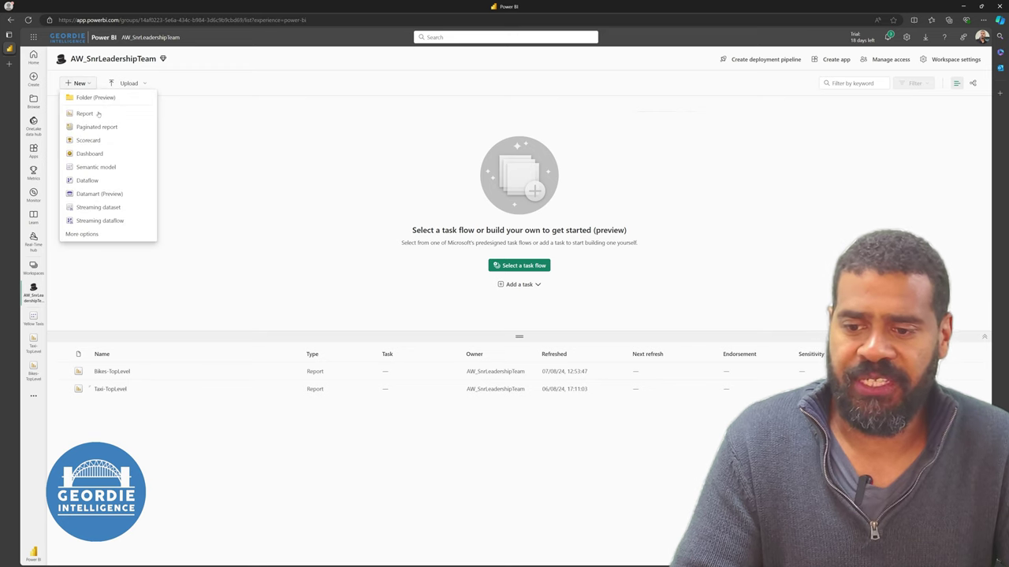
click(165, 193)
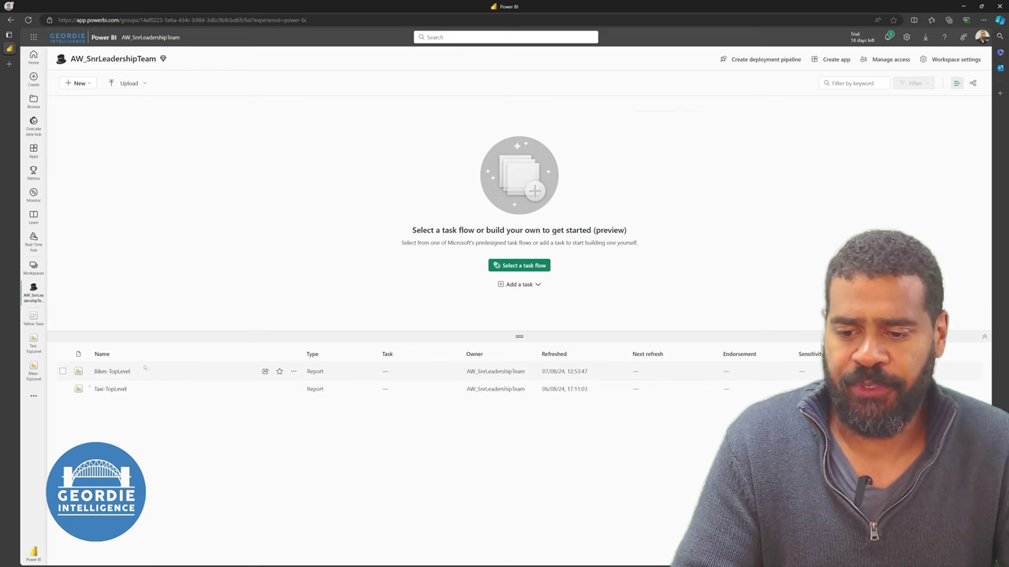
click(108, 390)
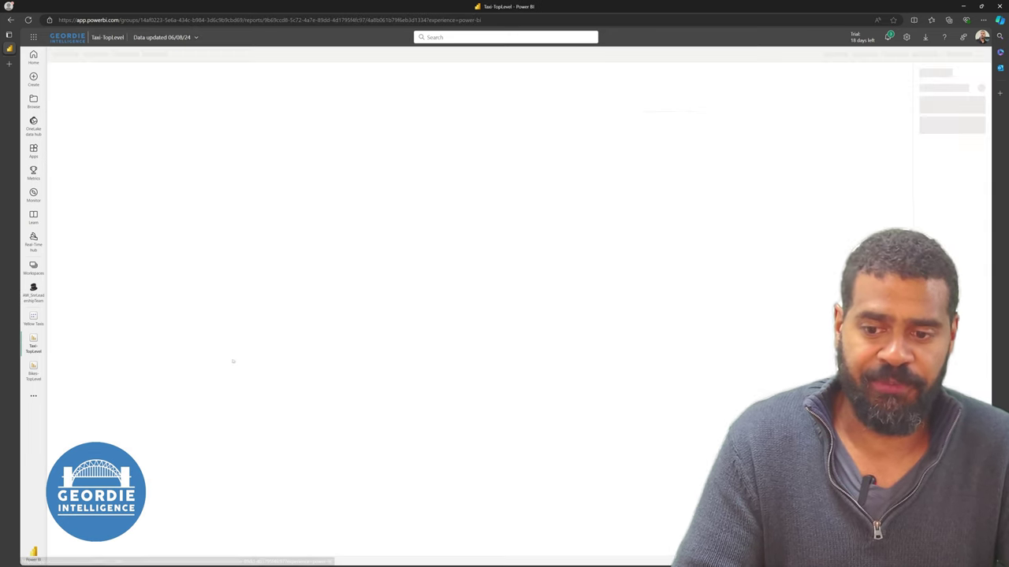
Pin the 17M Journeys card to a new dashboard named SNRLeadership_Dashboard
click(864, 159)
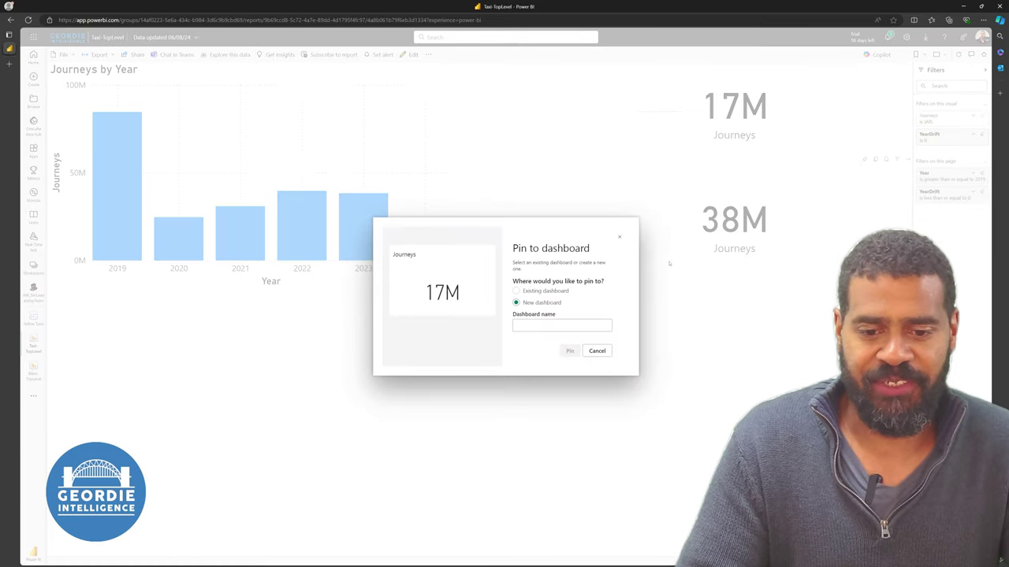
click(619, 236)
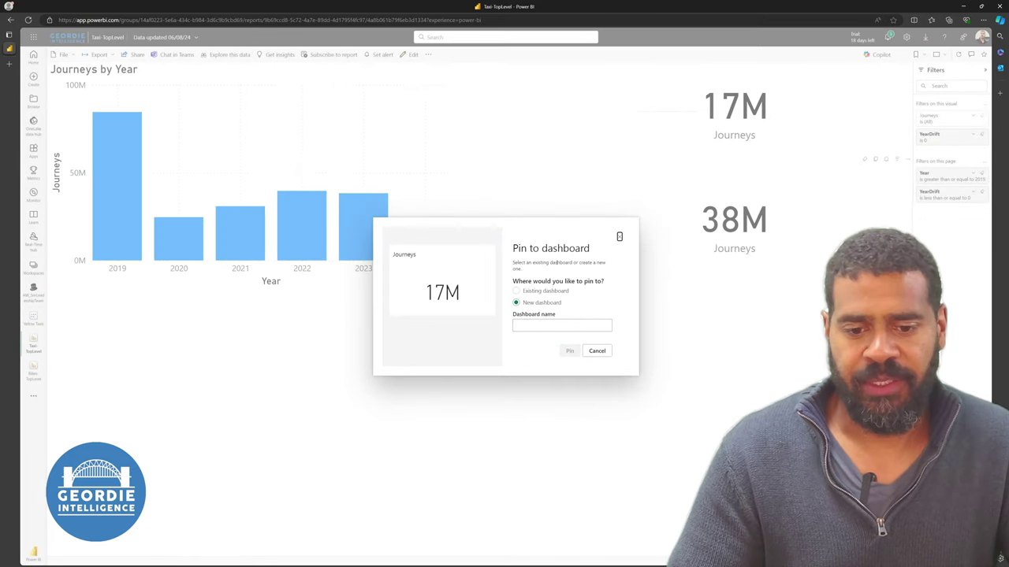
click(567, 331)
text(SNE)
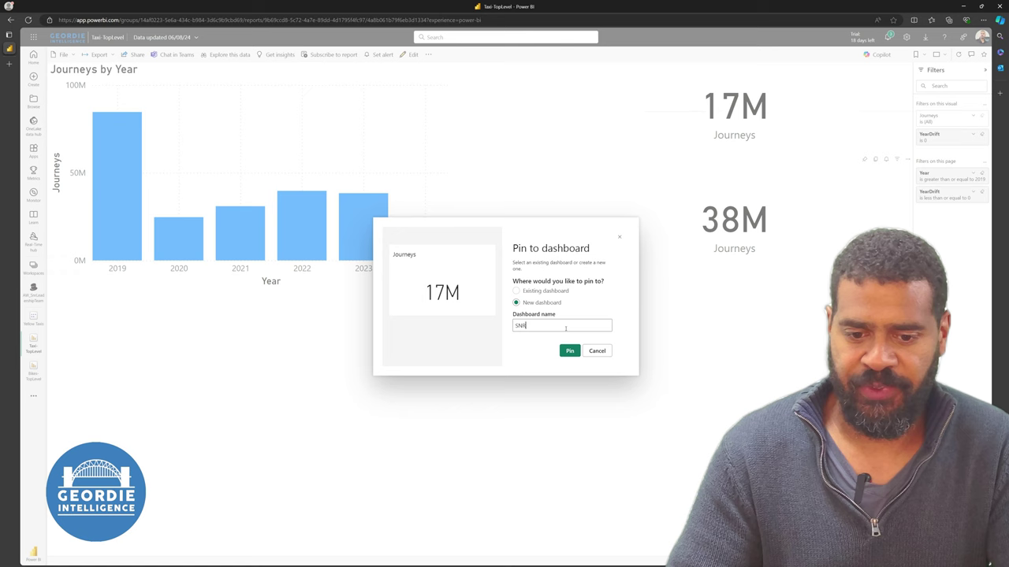
text(Lea)
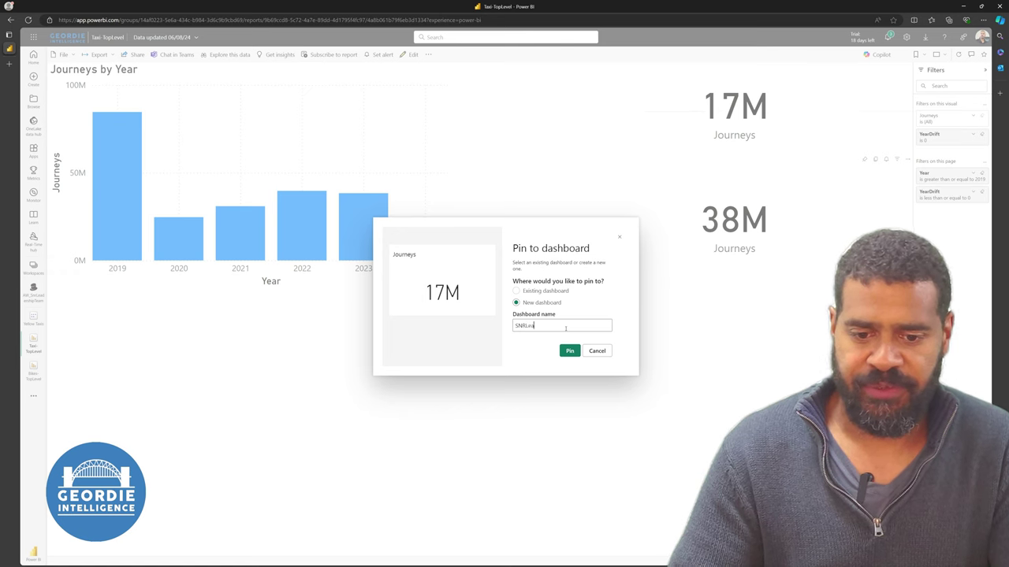
text(dersh)
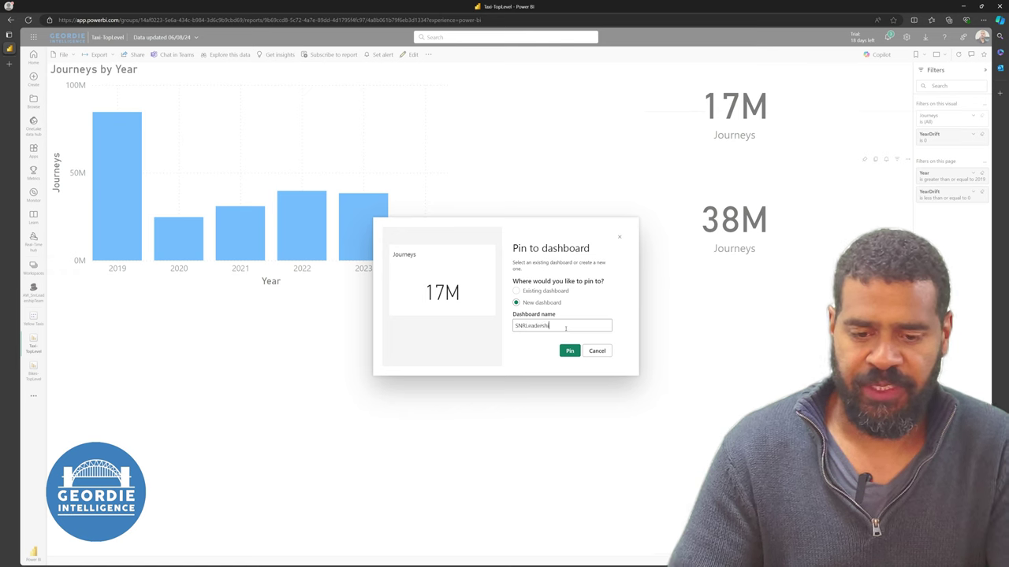
text(ip_Da)
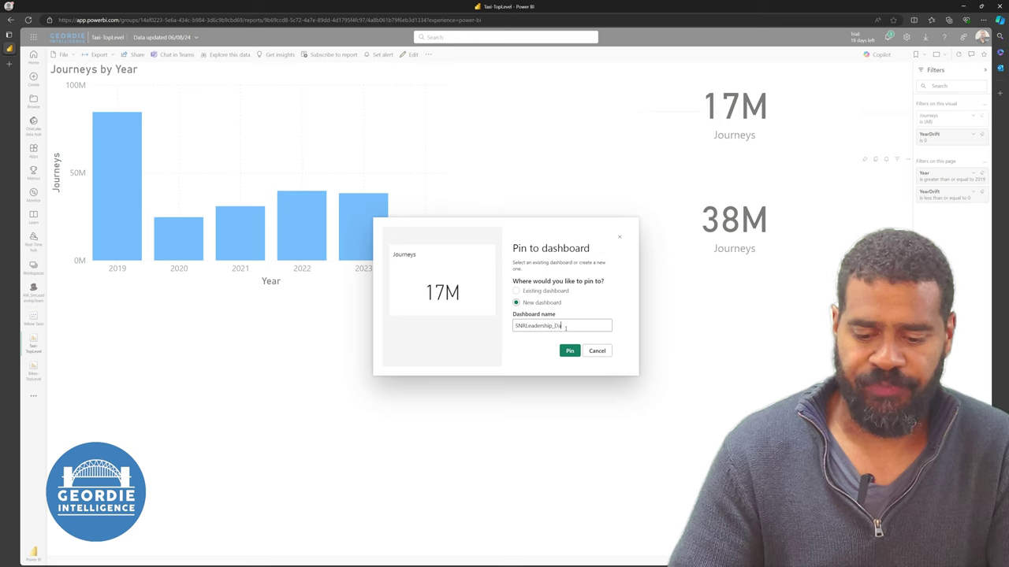
text(shboard)
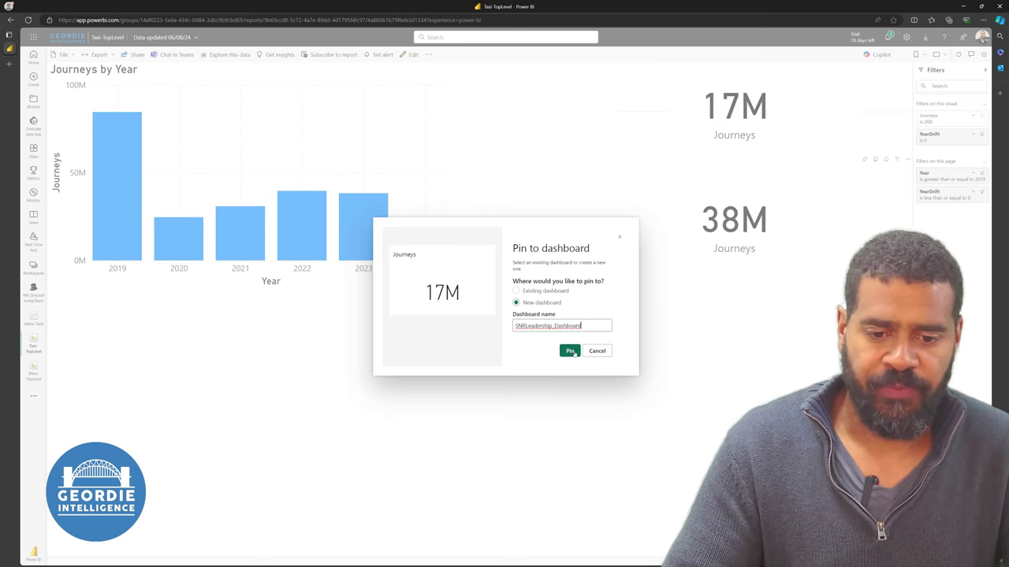
click(569, 350)
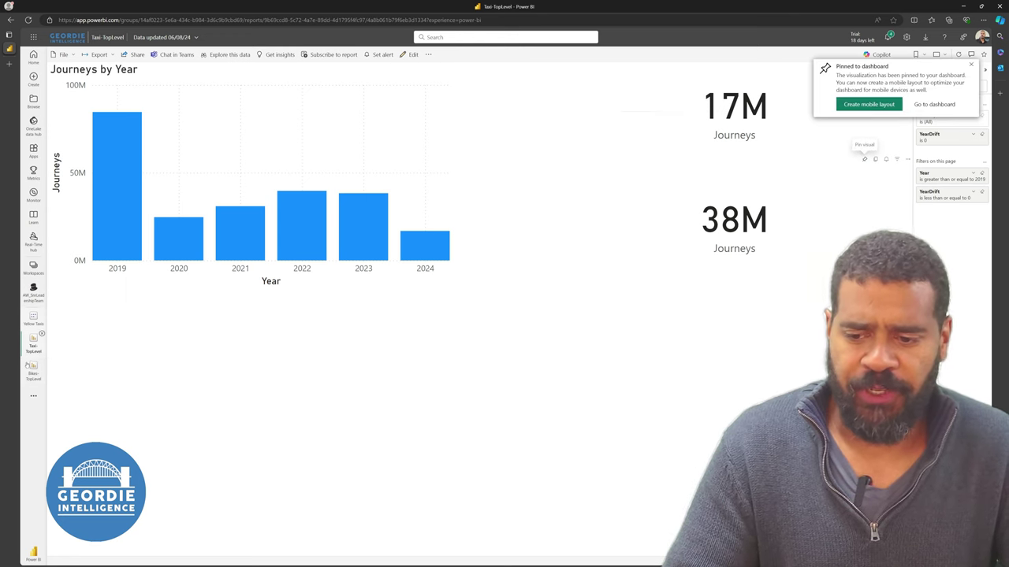
Pin the 19M Bike Hires card from Bikes-TopLevel to the existing SNRLeadership_Dashboard
click(33, 369)
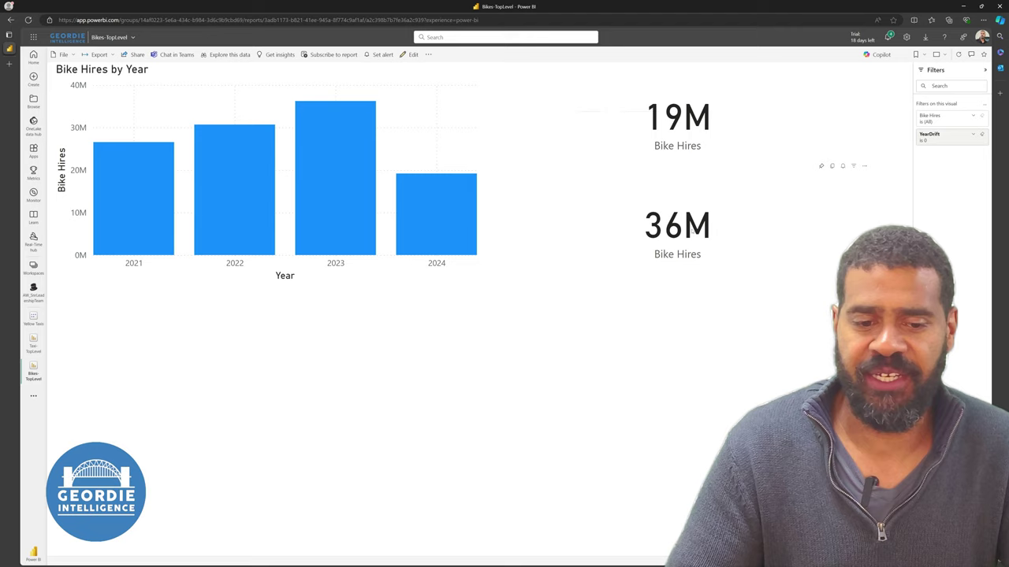
click(820, 167)
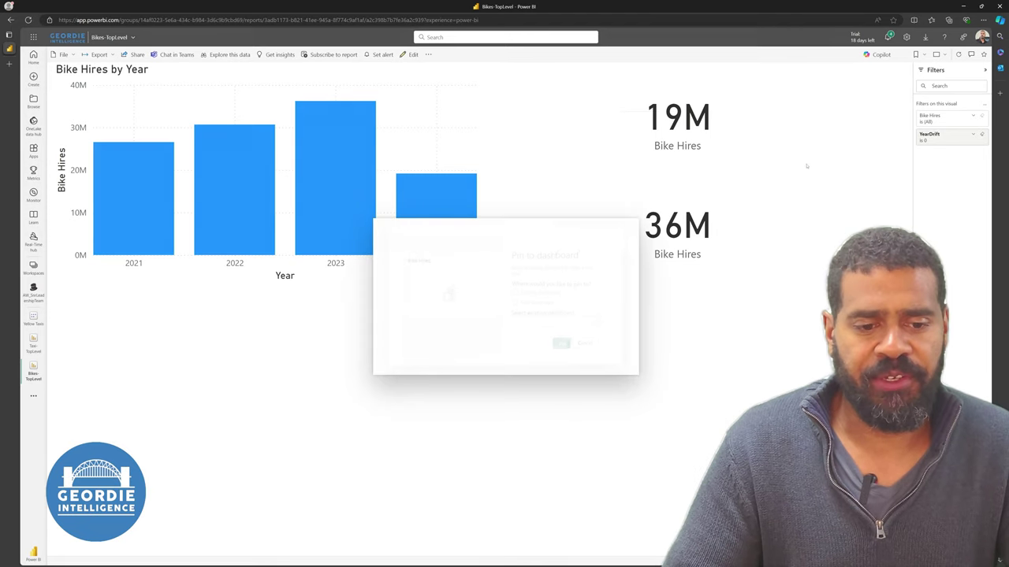
click(597, 349)
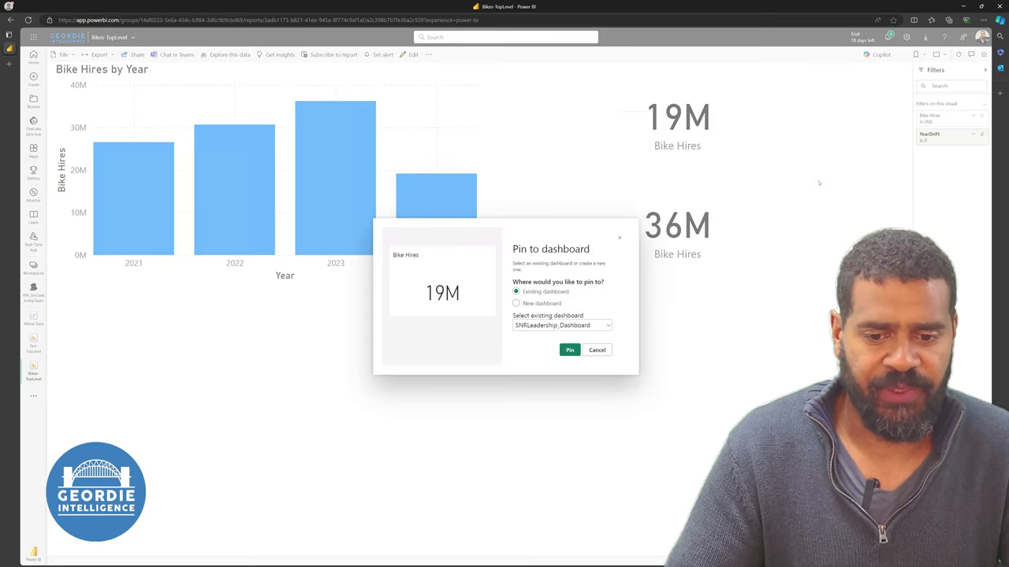
click(569, 351)
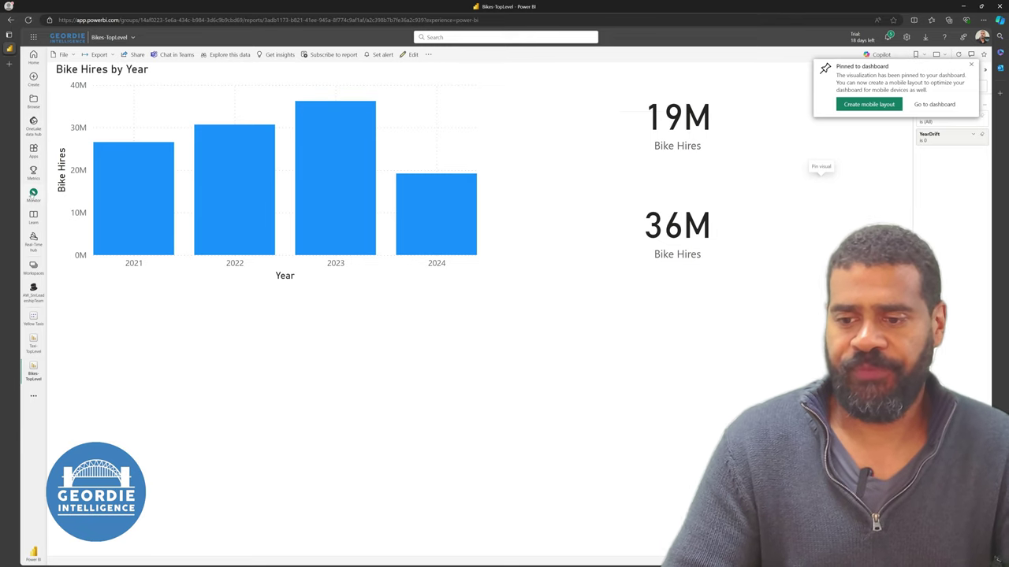
click(33, 319)
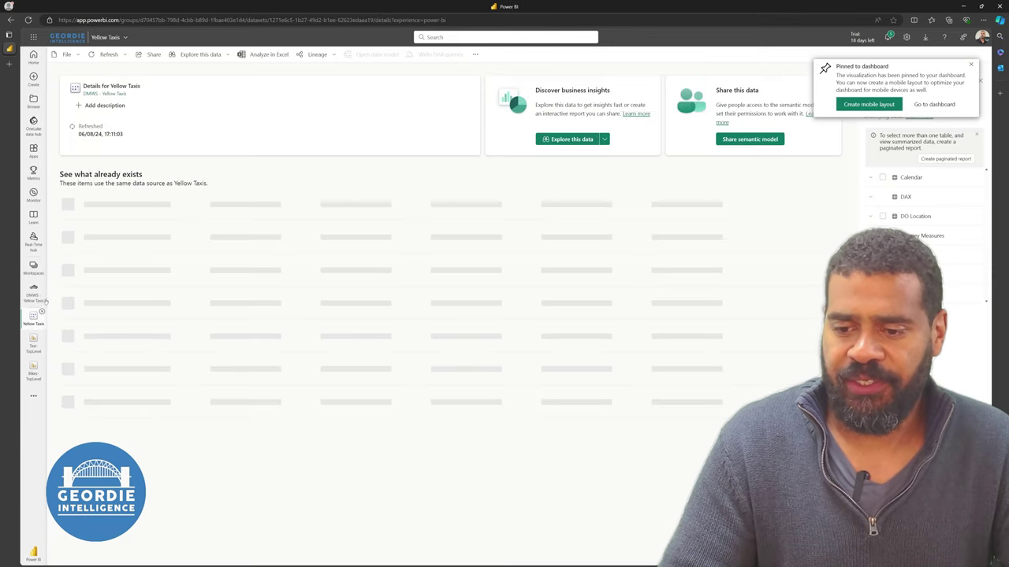
Open SNRLeadership_Dashboard and add a Yellow Taxi Data text box tile
click(33, 292)
click(126, 388)
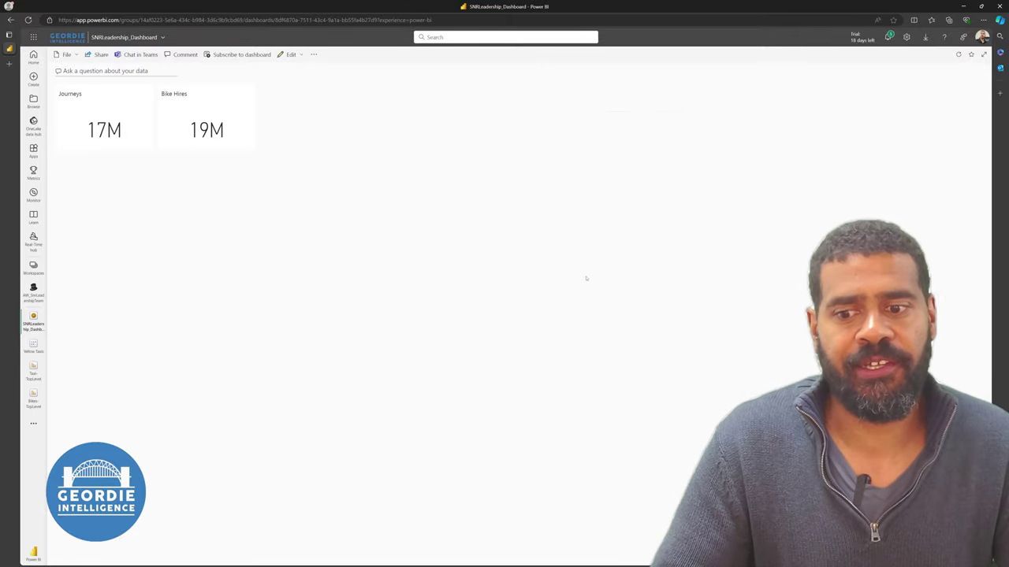
click(291, 54)
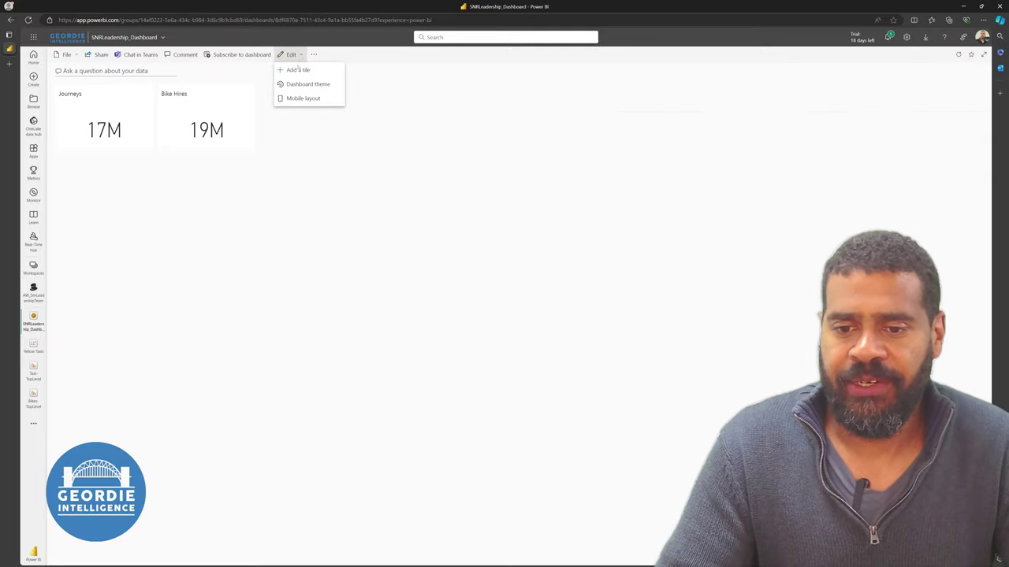
click(298, 69)
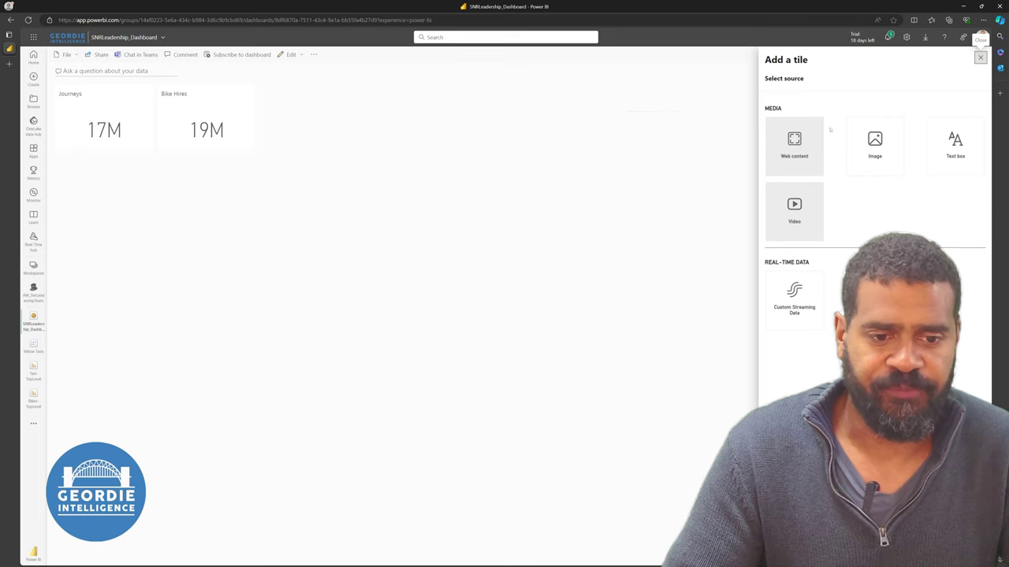
click(941, 157)
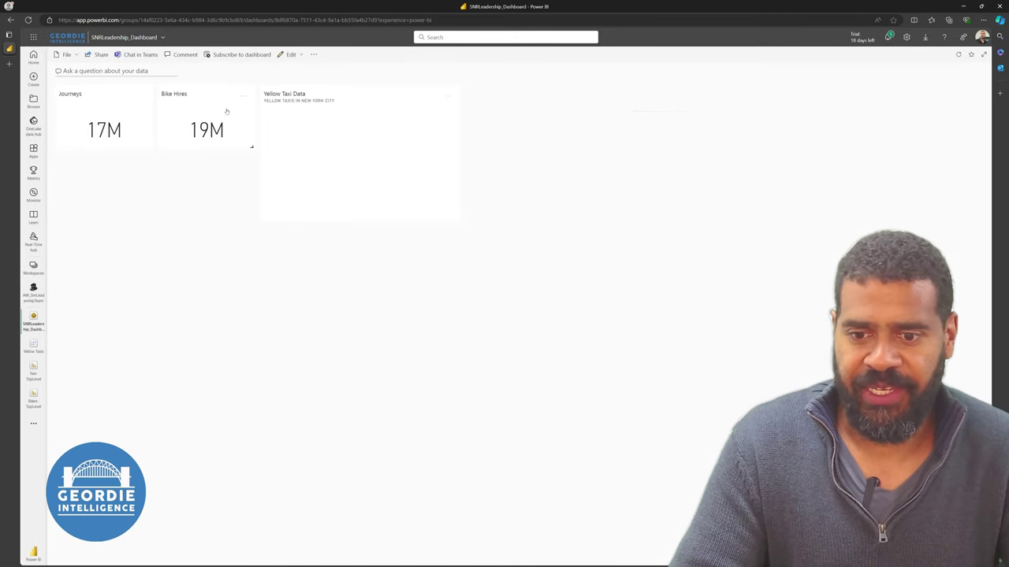
Shrink the Yellow Taxi Data tile, place it top-left, with Journeys and Bike Hires side by side below
drag(456, 219, 532, 151)
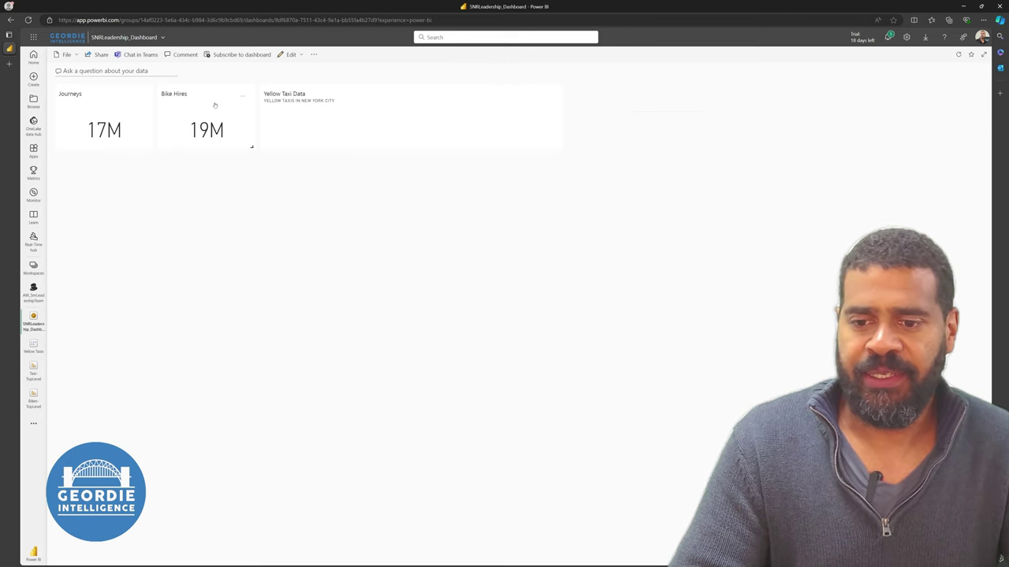
drag(215, 105, 526, 272)
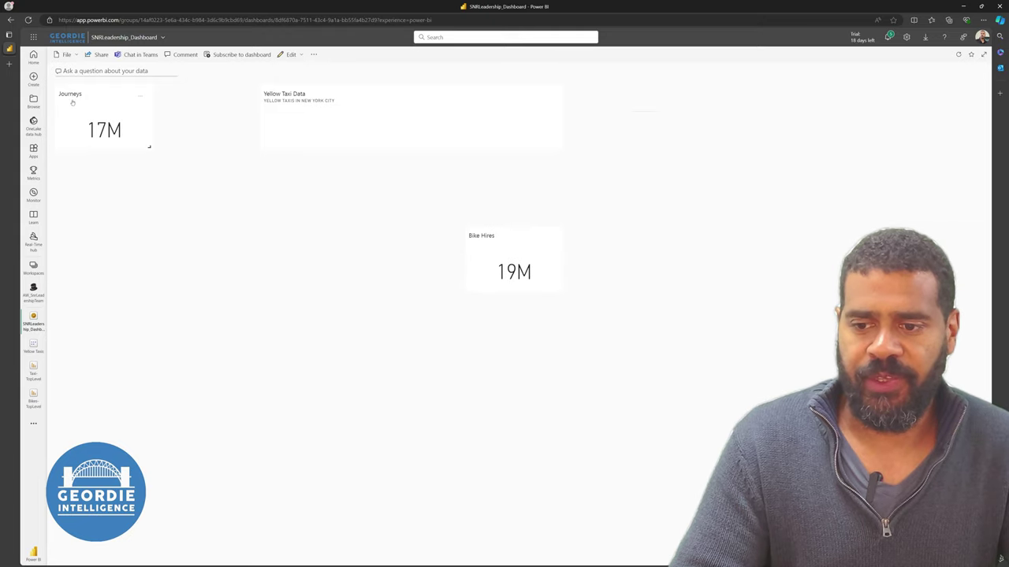
drag(72, 102, 72, 173)
drag(416, 113, 226, 106)
drag(495, 234, 394, 165)
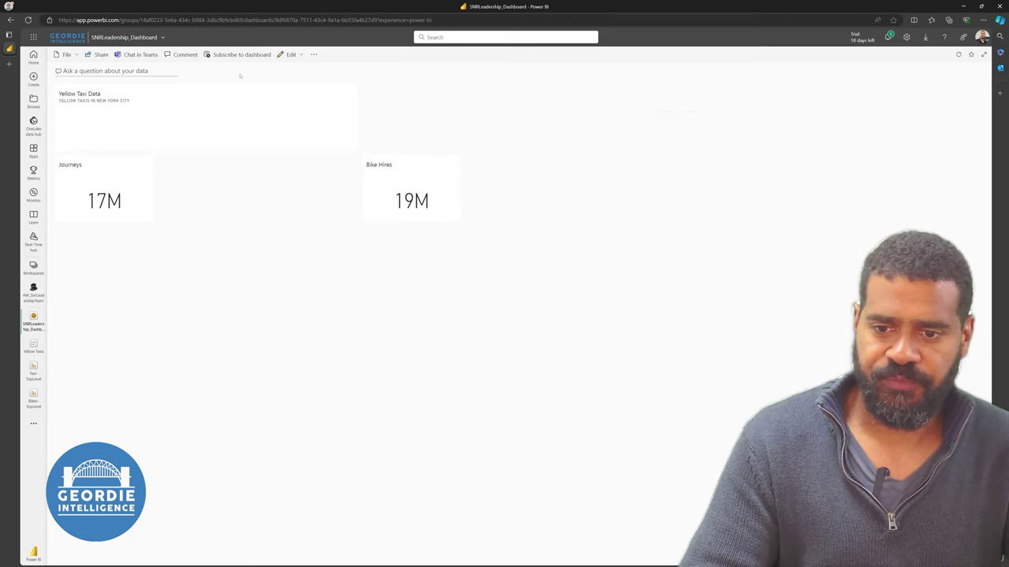
Bring up the dashboard's Edit menu to prepare another tile
click(67, 55)
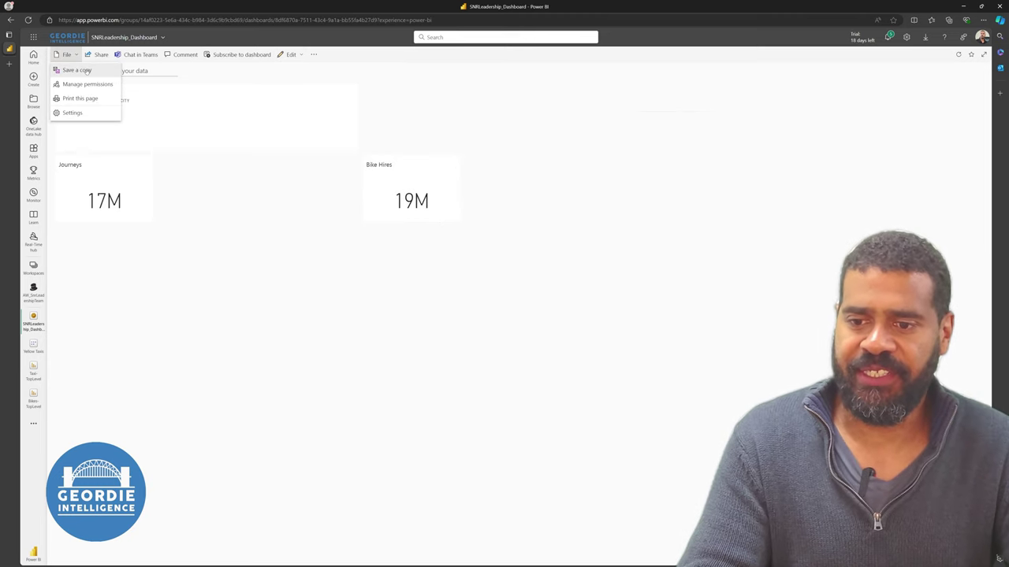
click(406, 156)
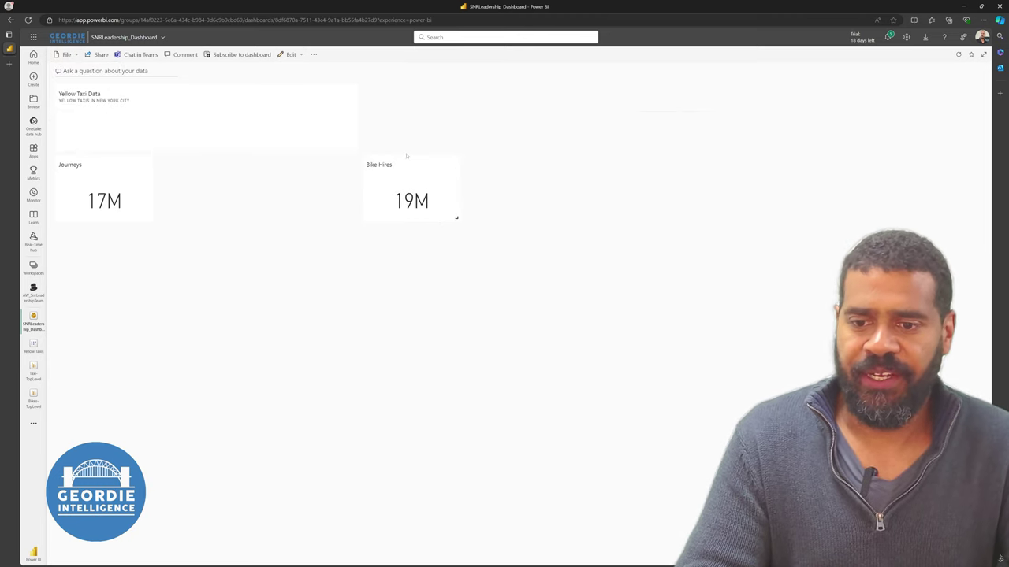
click(291, 54)
Add a CitiBike text header tile, widened and placed above the 19M Bike Hires card
click(302, 69)
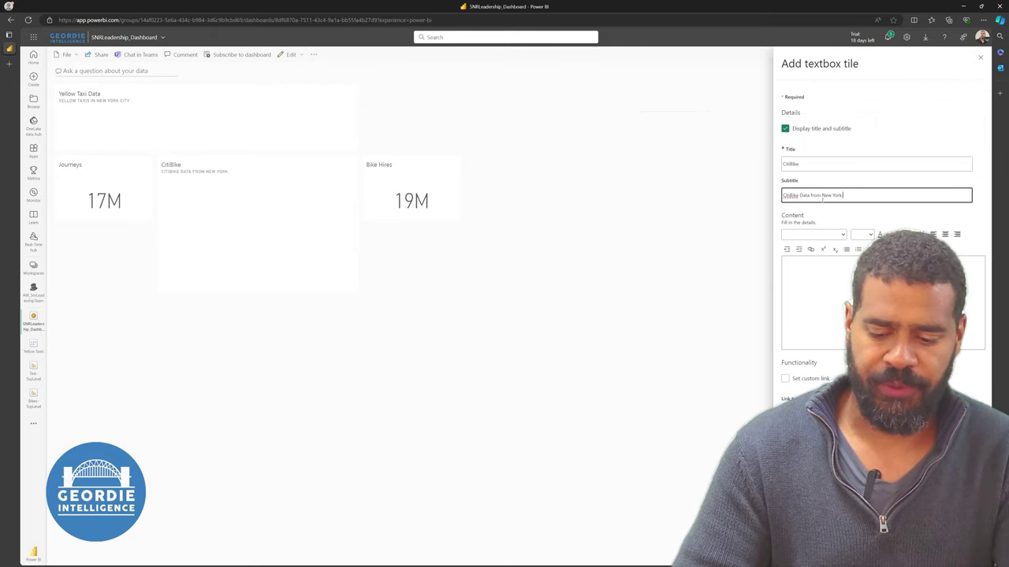
text(City)
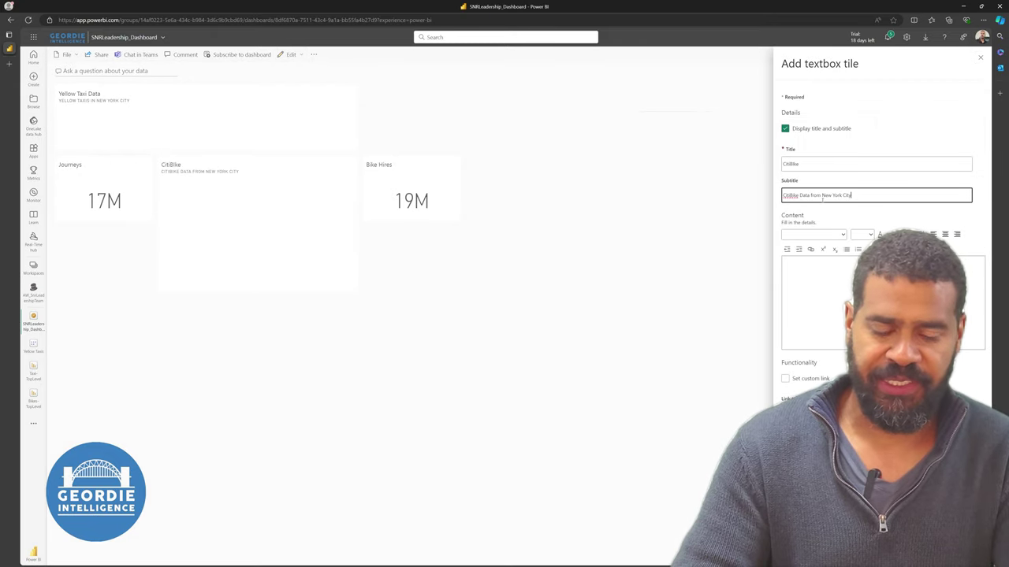
key(Return)
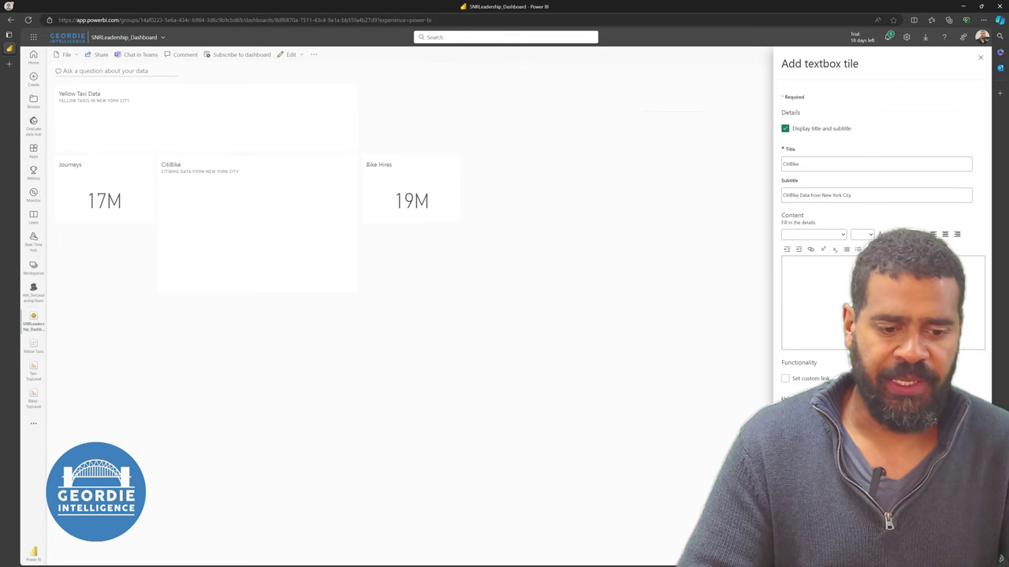
drag(328, 276, 497, 106)
drag(557, 145, 684, 162)
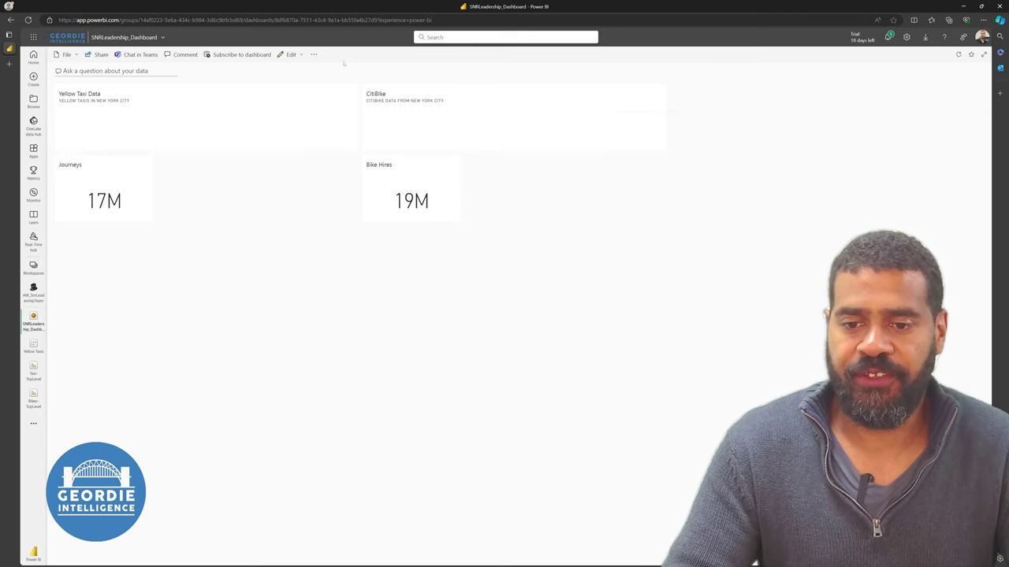
Apply the Dark theme to SNRLeadership_Dashboard and close the theme pane
click(301, 54)
click(306, 85)
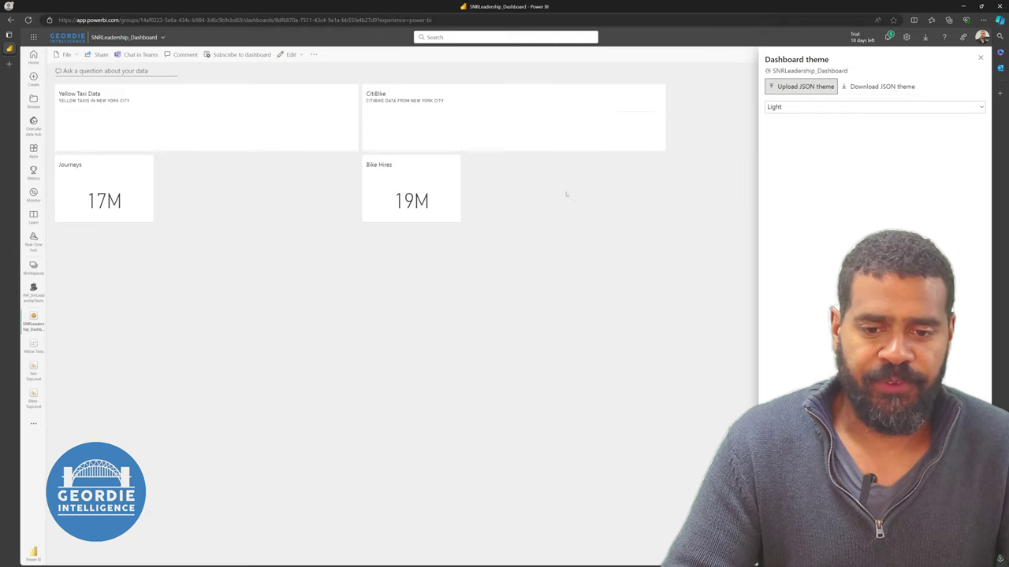
click(851, 109)
click(823, 148)
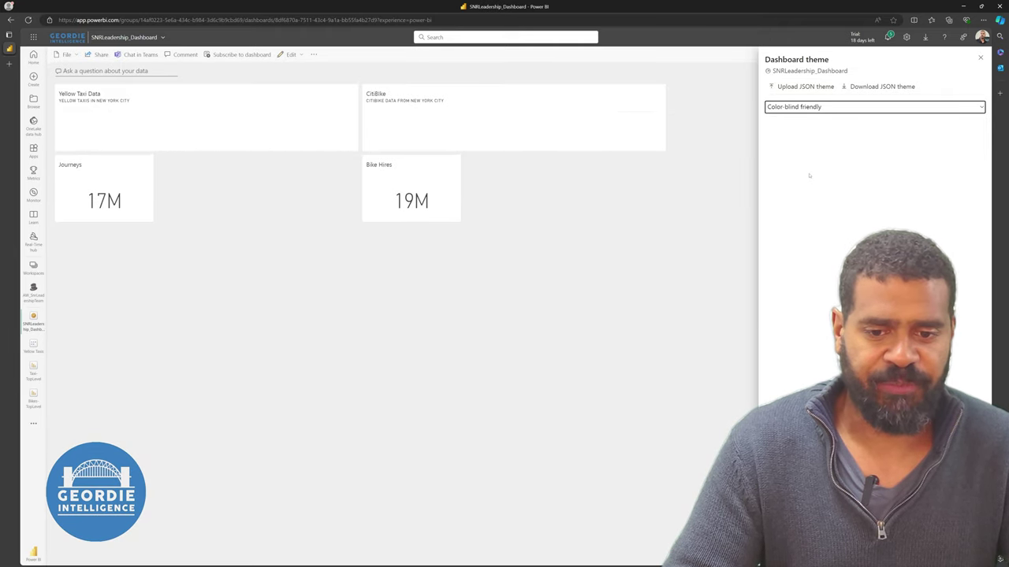
click(798, 109)
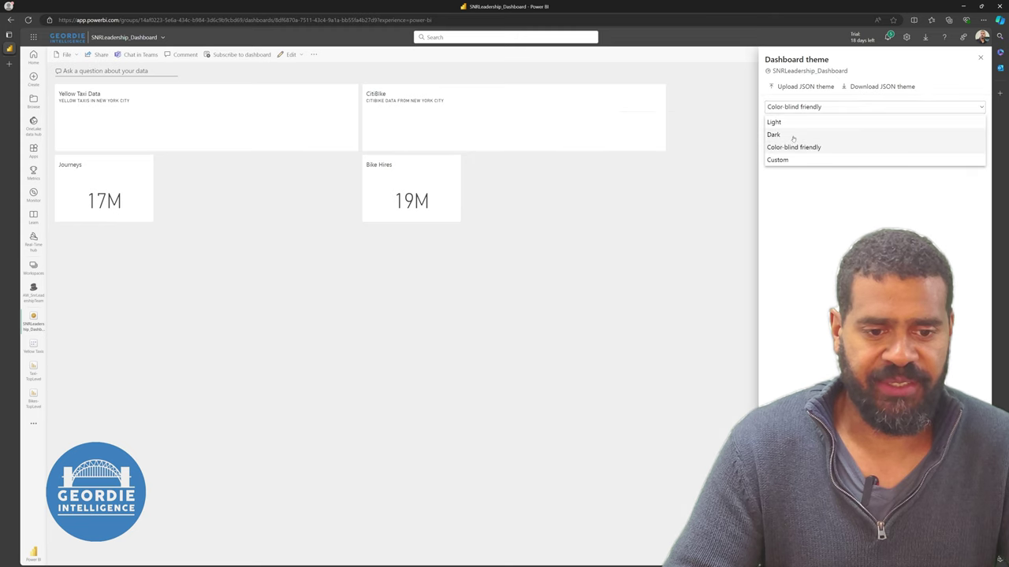
click(793, 137)
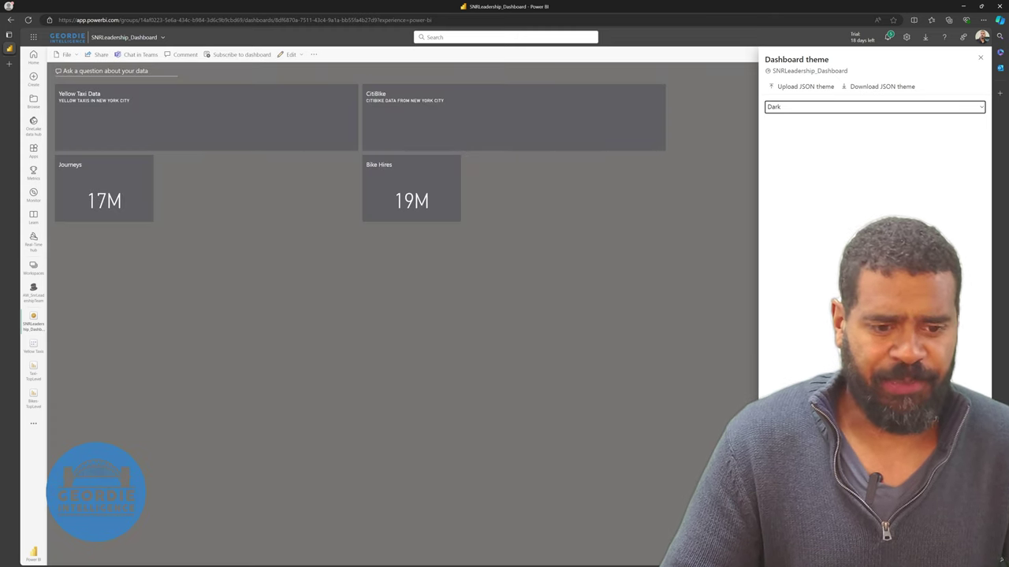
click(674, 389)
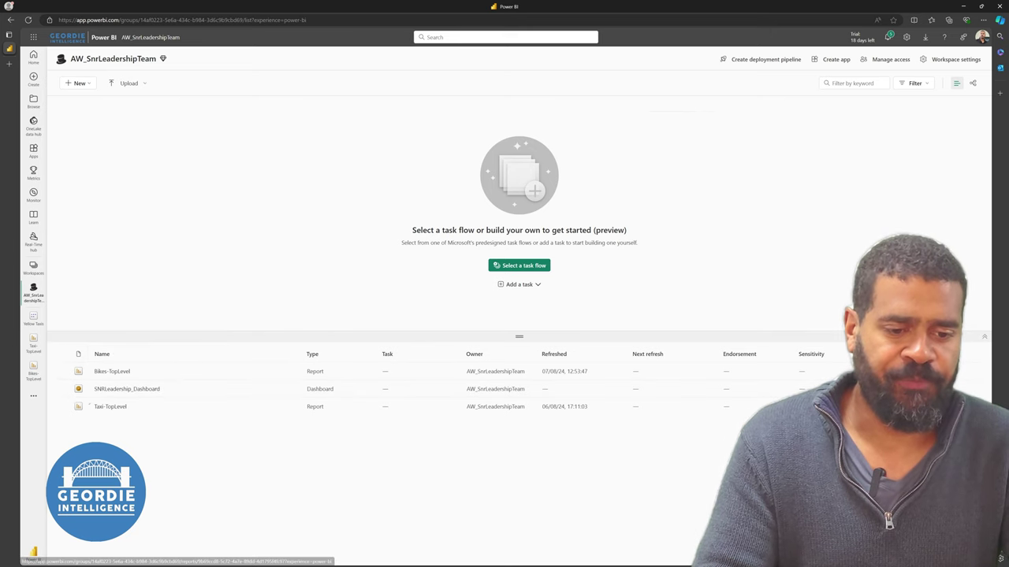
Create an app from the workspace with the description 'Senior Leadership App'
click(834, 60)
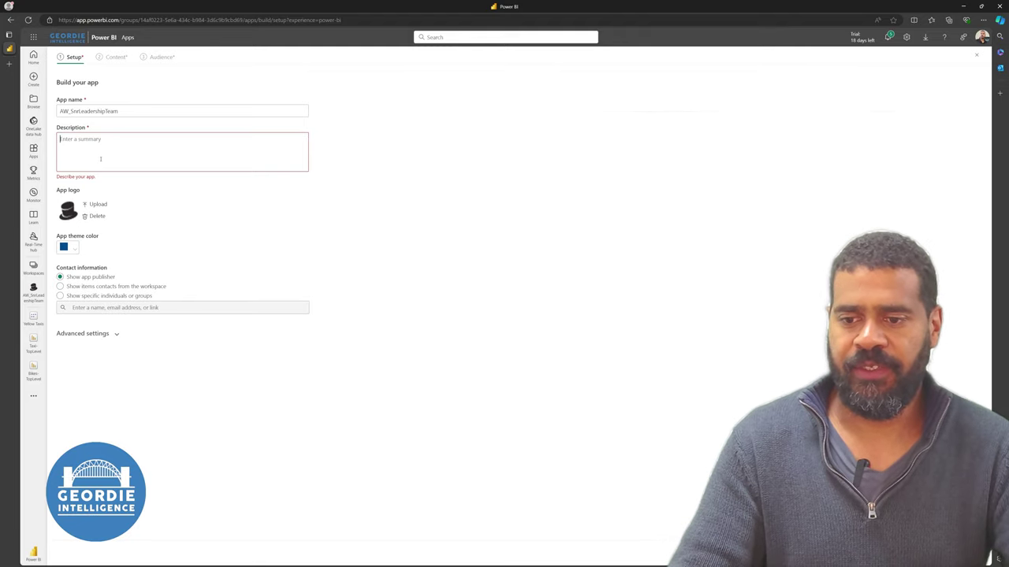
text(Senior Leadership App)
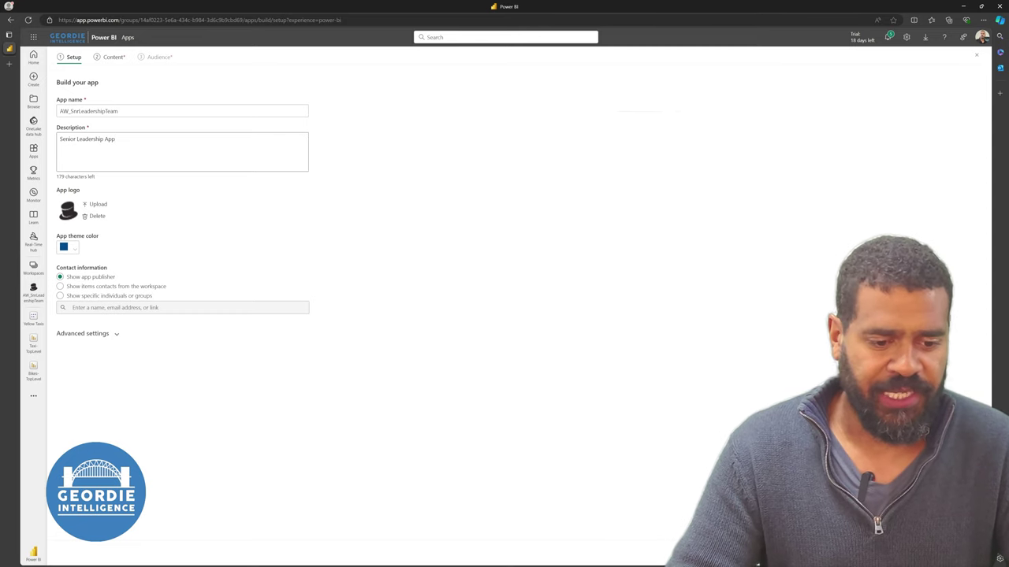
Add SNRLeadership_Dashboard, Bikes-TopLevel and Taxi-TopLevel as app content, with the dashboard first
click(933, 554)
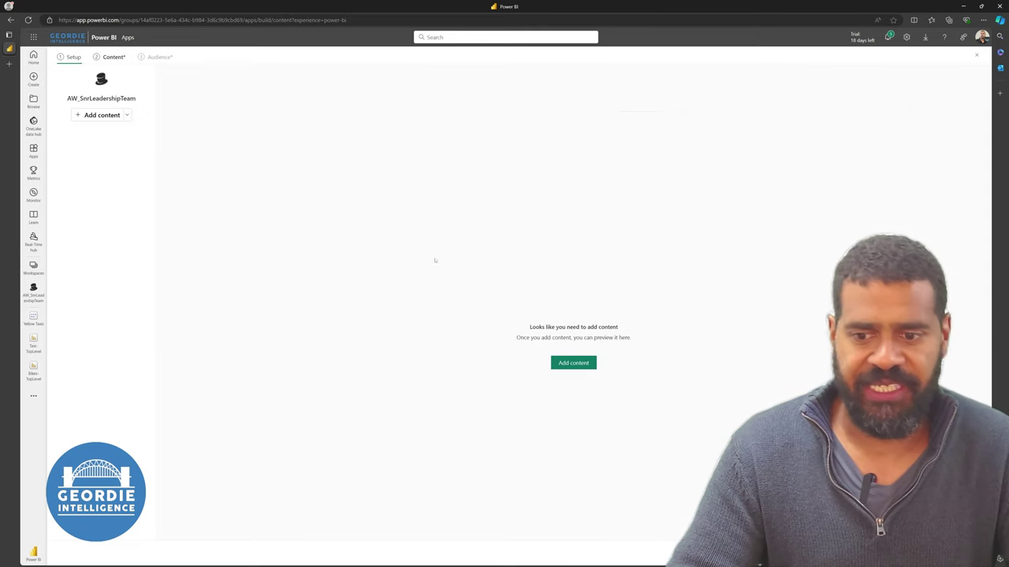
click(111, 116)
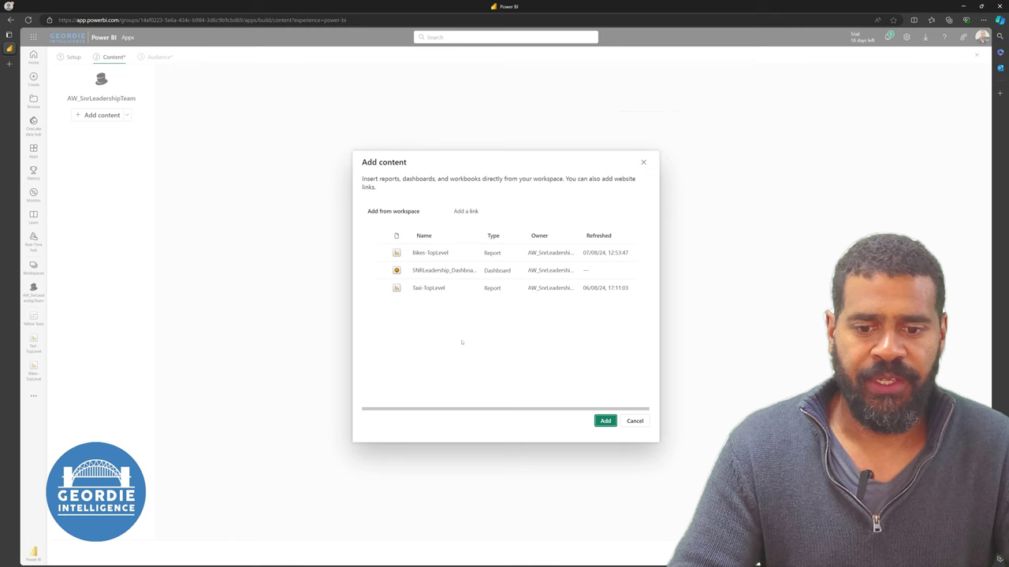
click(381, 252)
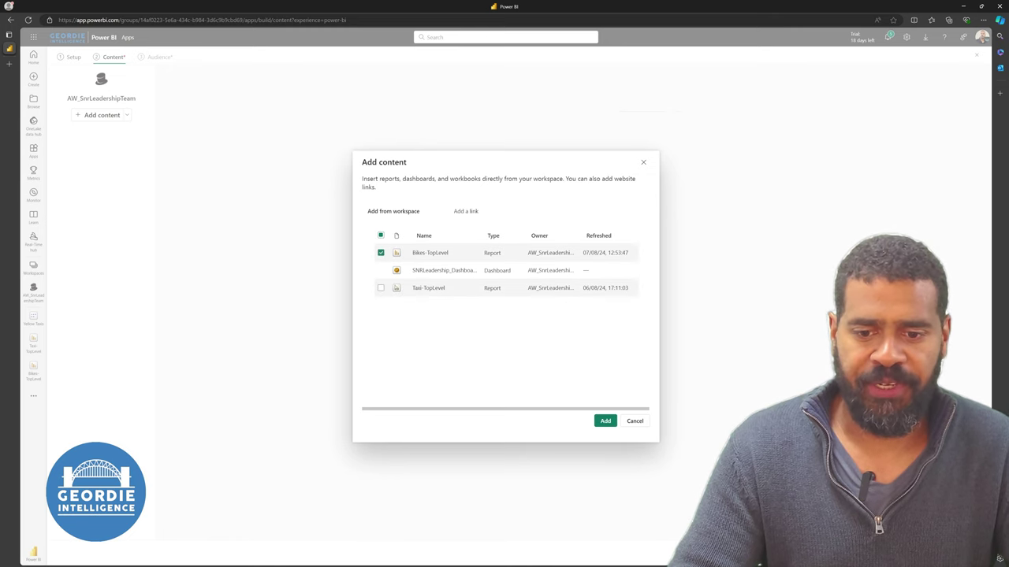
click(380, 272)
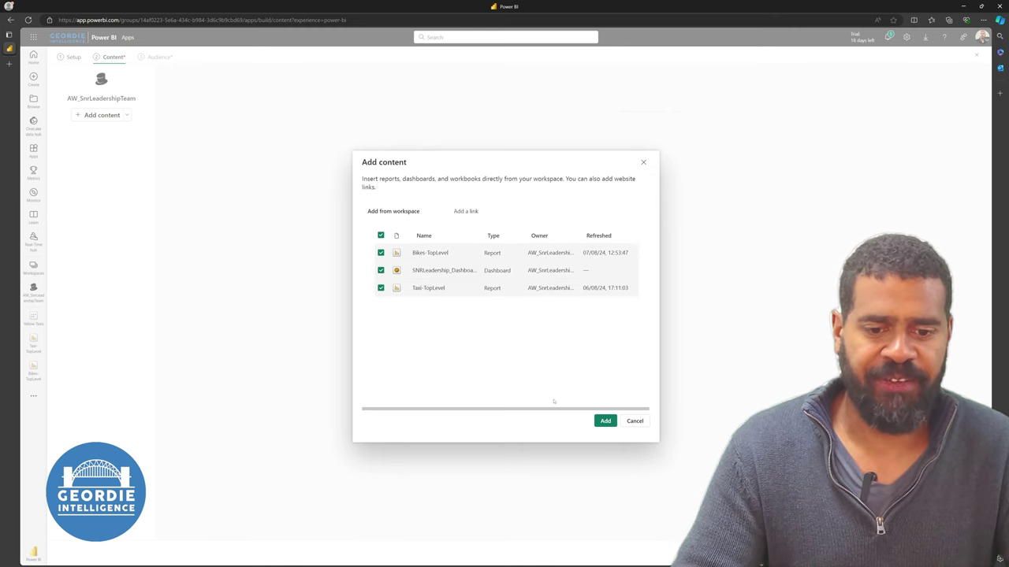
click(605, 421)
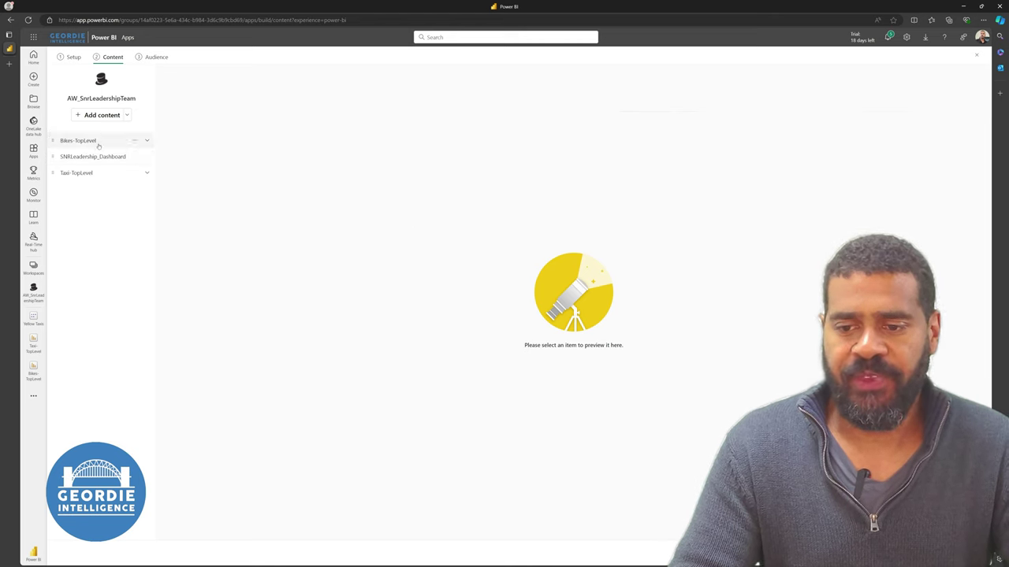
drag(103, 156, 83, 143)
click(55, 160)
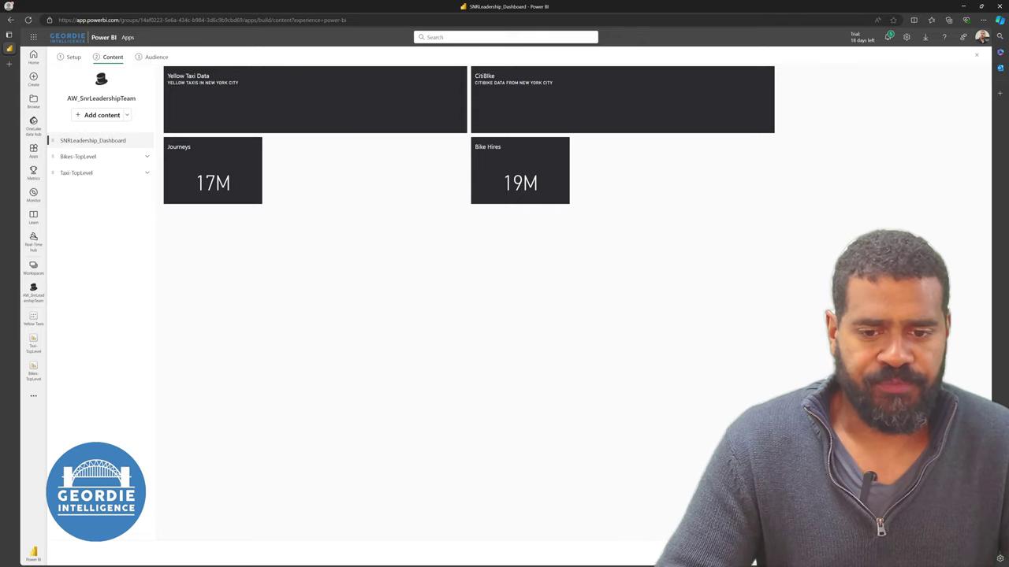
Set the app audience to the GC_GP_Group Membership Test group
click(156, 57)
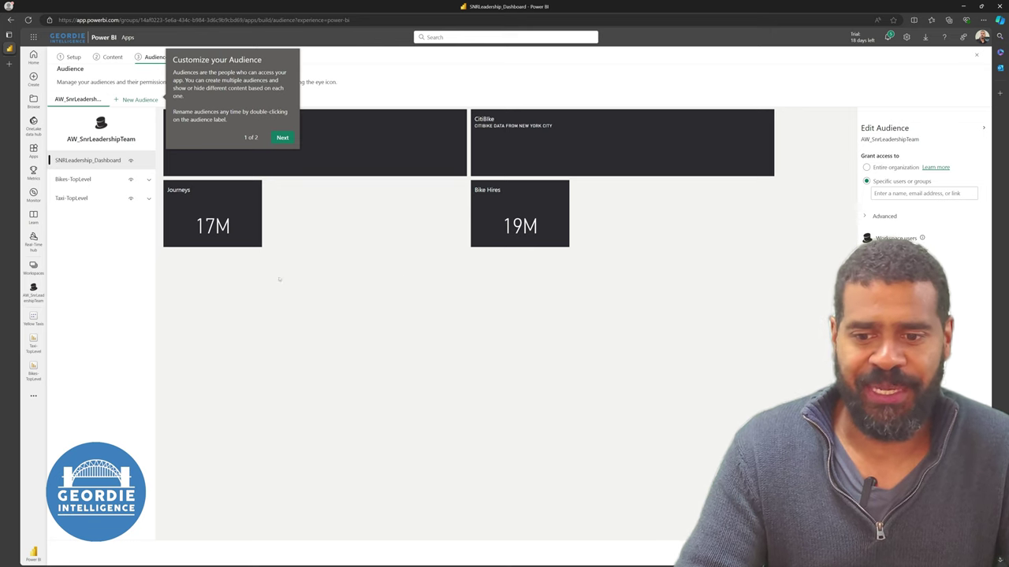
click(282, 138)
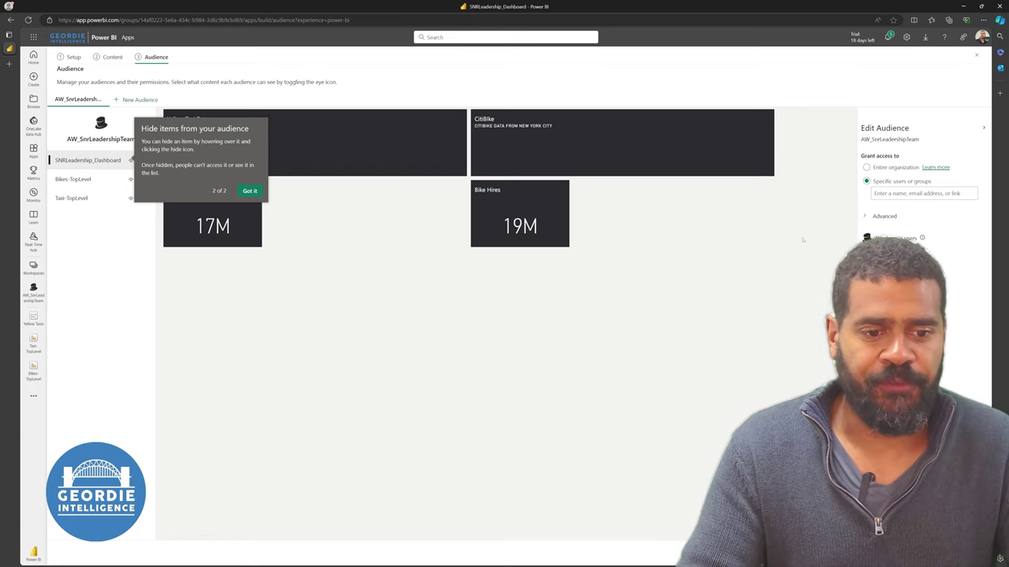
click(889, 195)
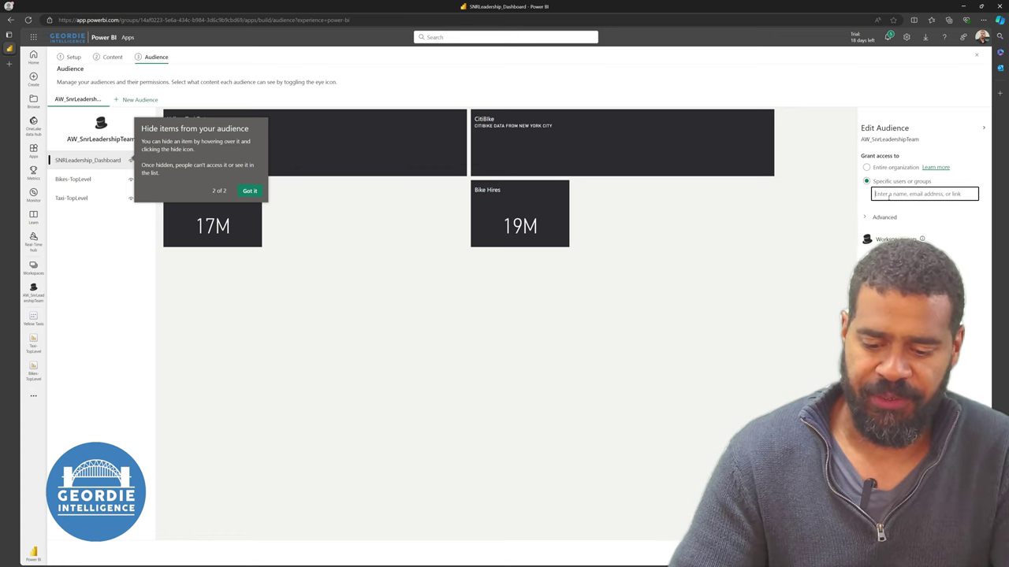
text(GC)
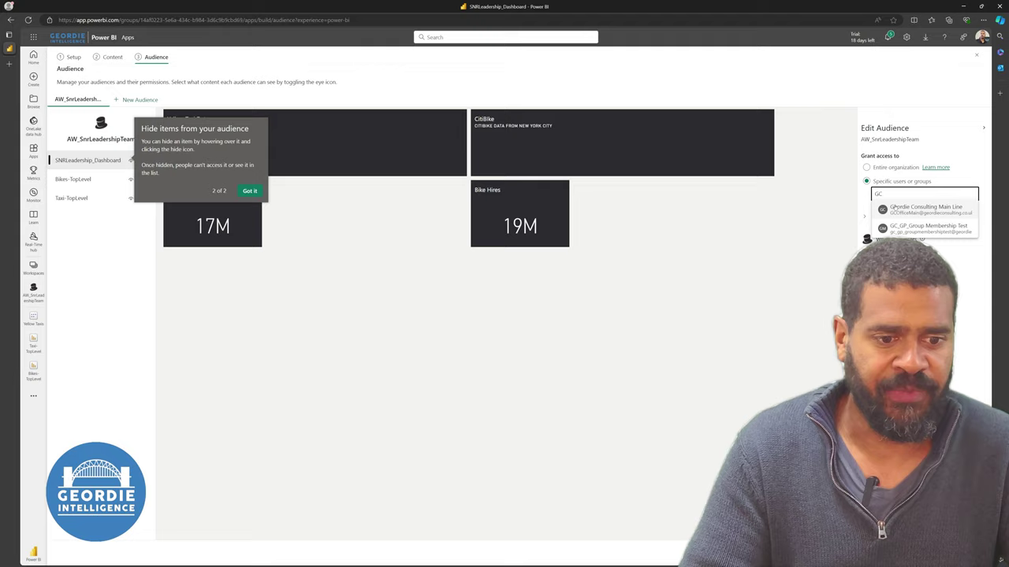
click(909, 229)
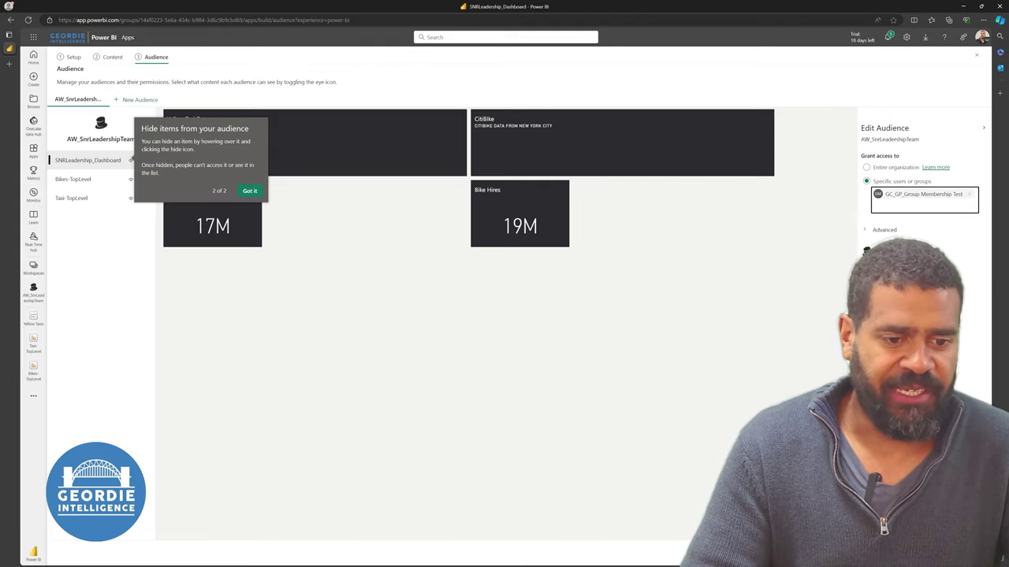
Publish the AW_SnrLeadershipTeam app and go to the published app
click(954, 550)
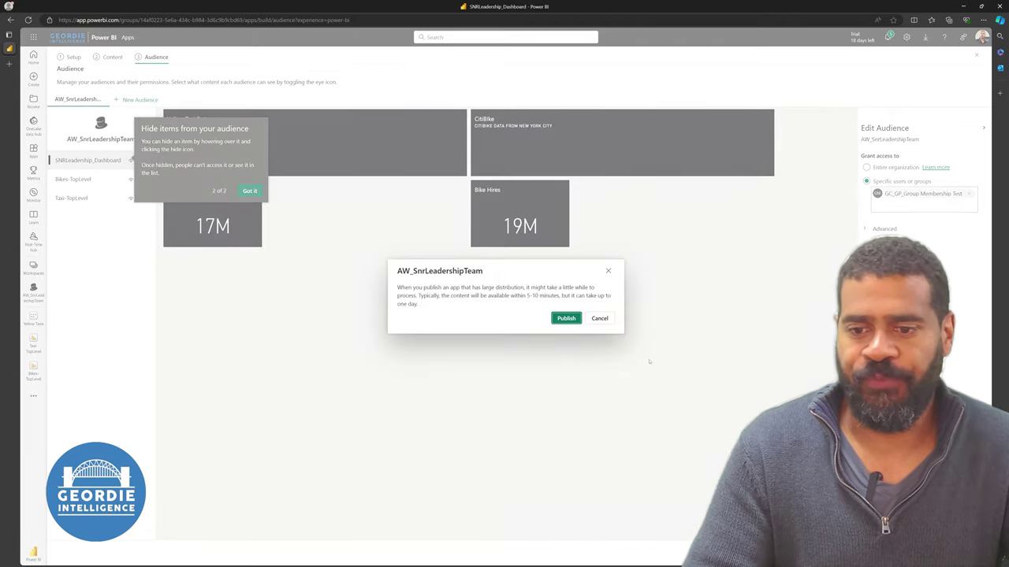
click(574, 322)
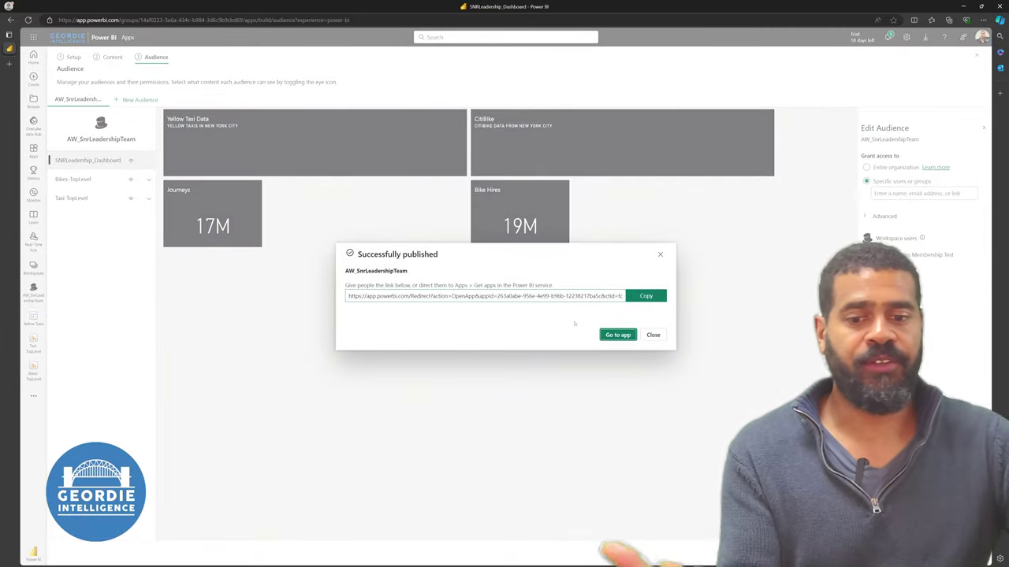
click(626, 335)
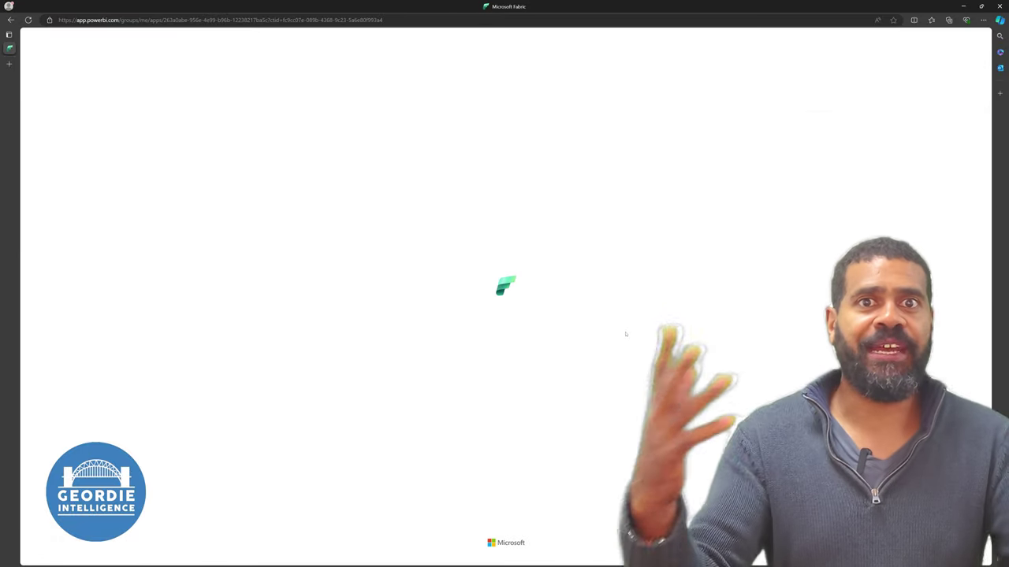